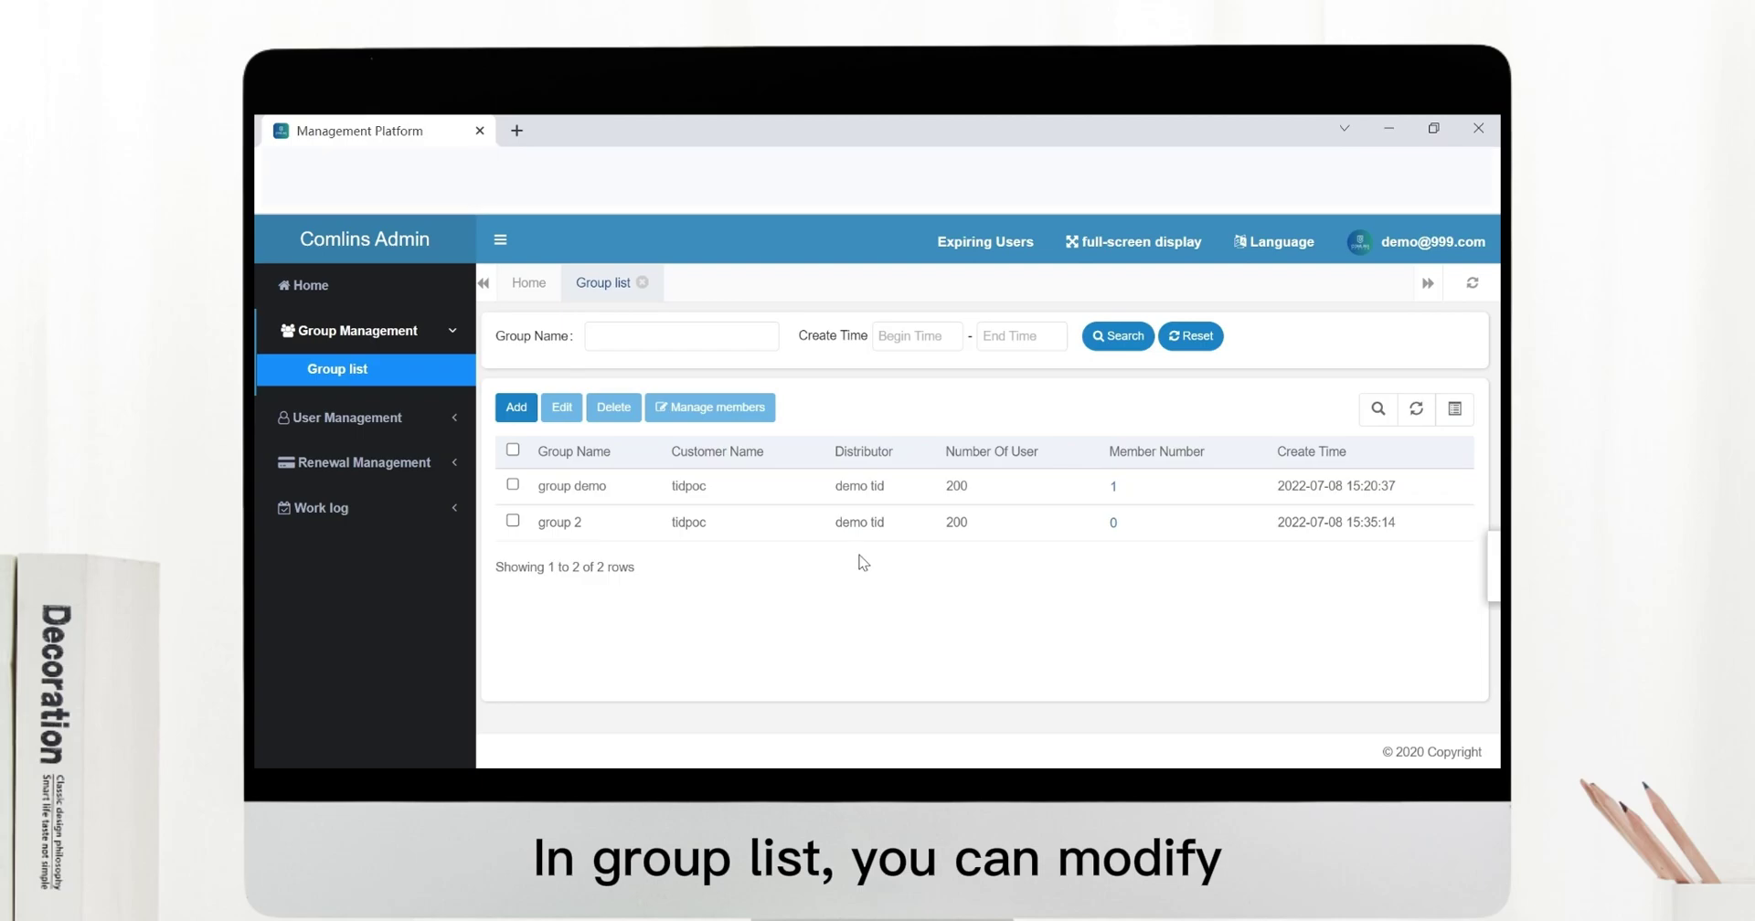
Select group 2, close its editor unchanged, then delete it and confirm the prompt.
click(513, 520)
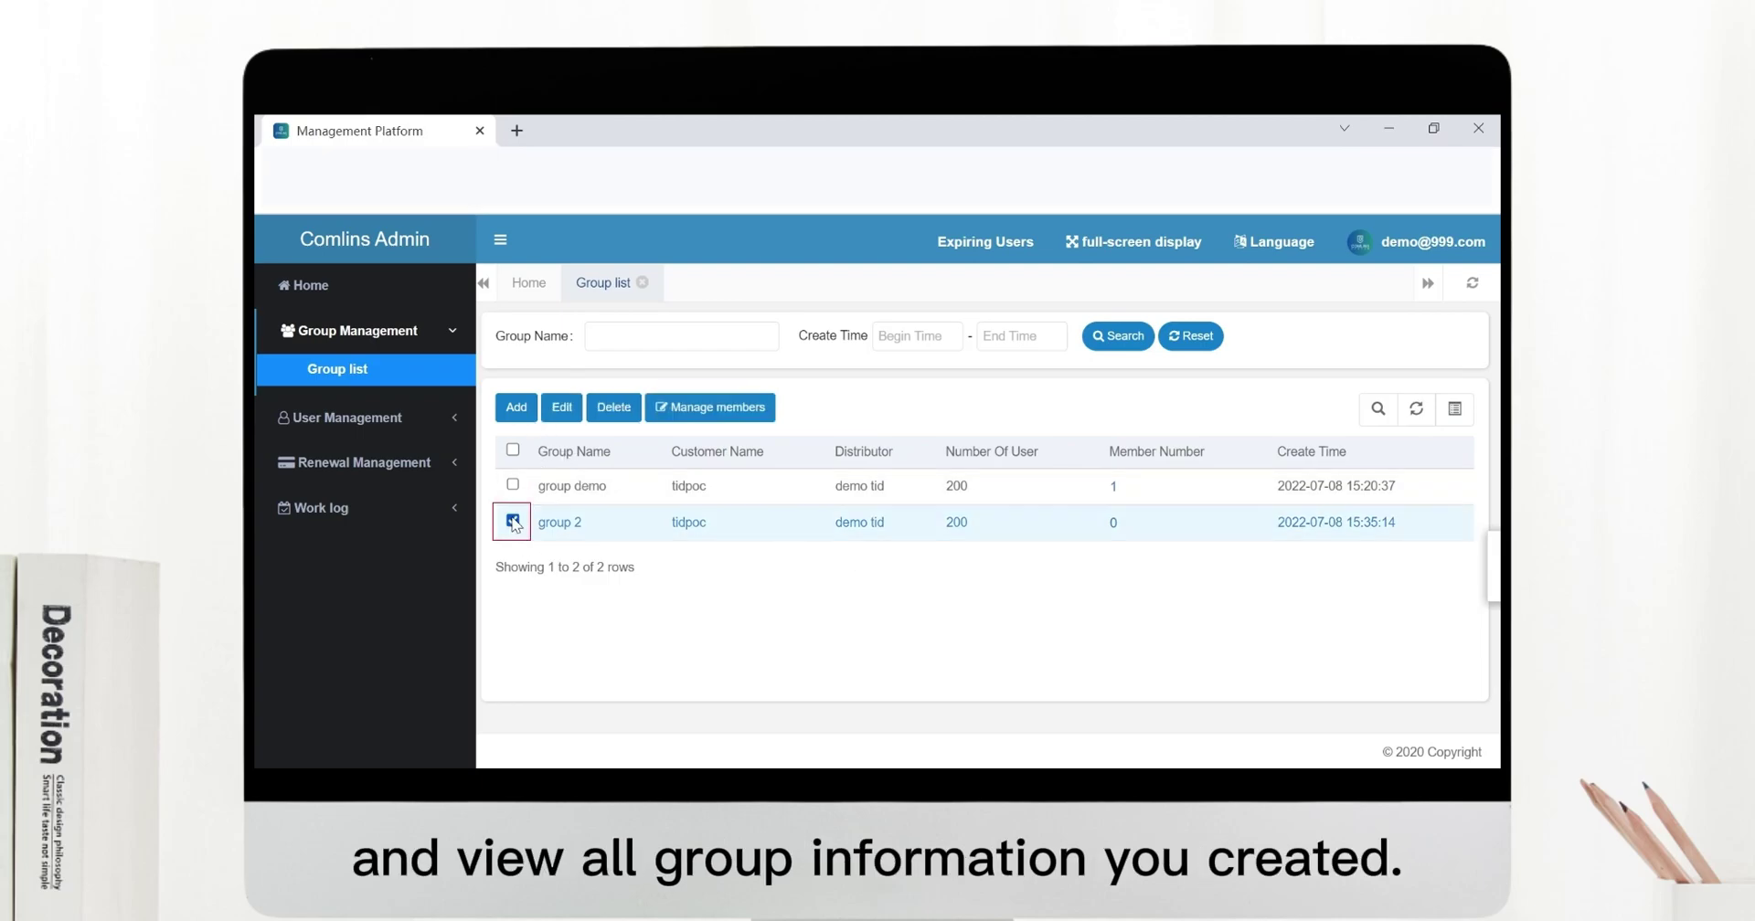
click(579, 413)
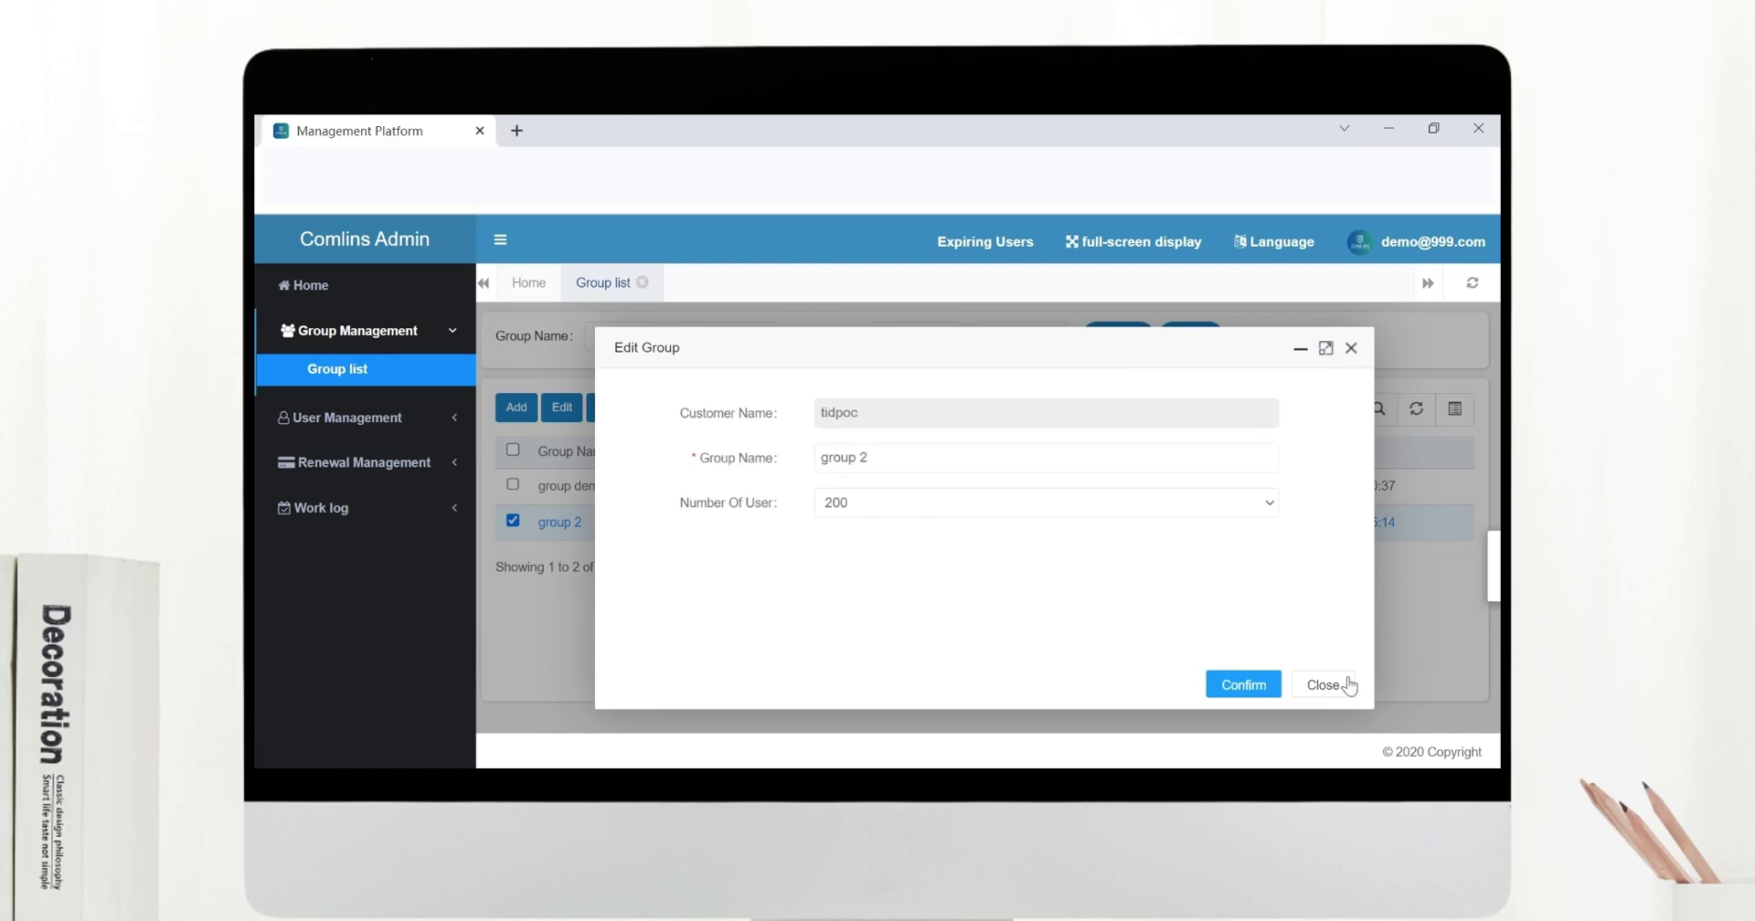
click(1340, 685)
click(629, 414)
click(1002, 569)
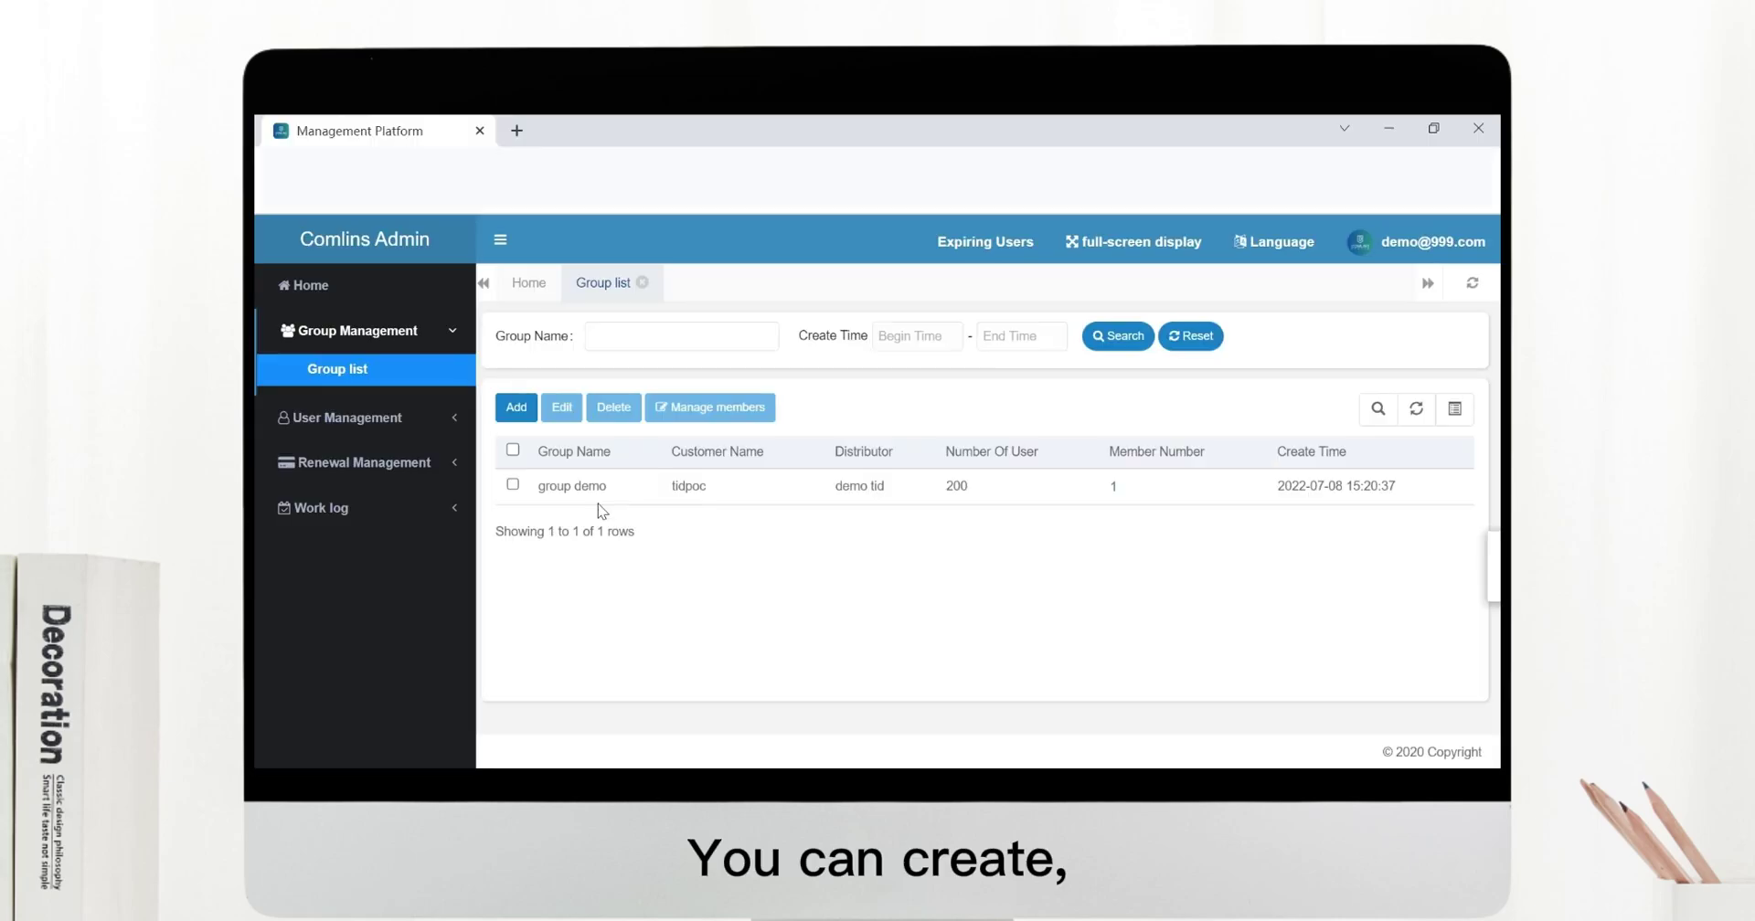
Expand User Management and go to the User List page.
click(399, 427)
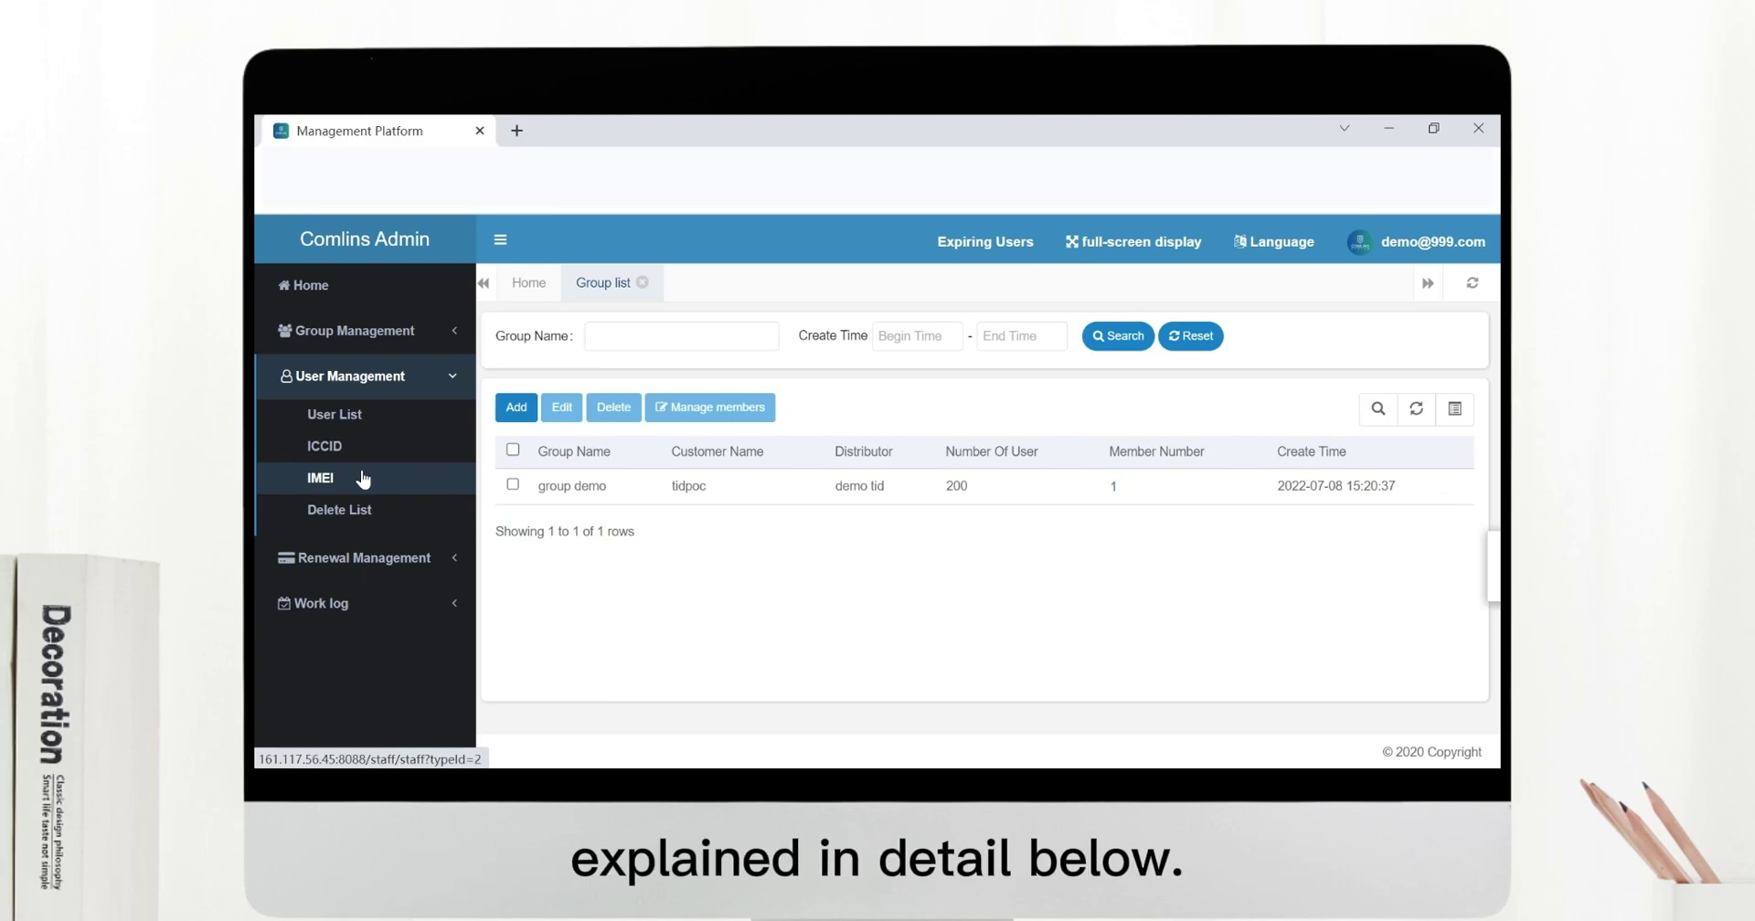
click(387, 419)
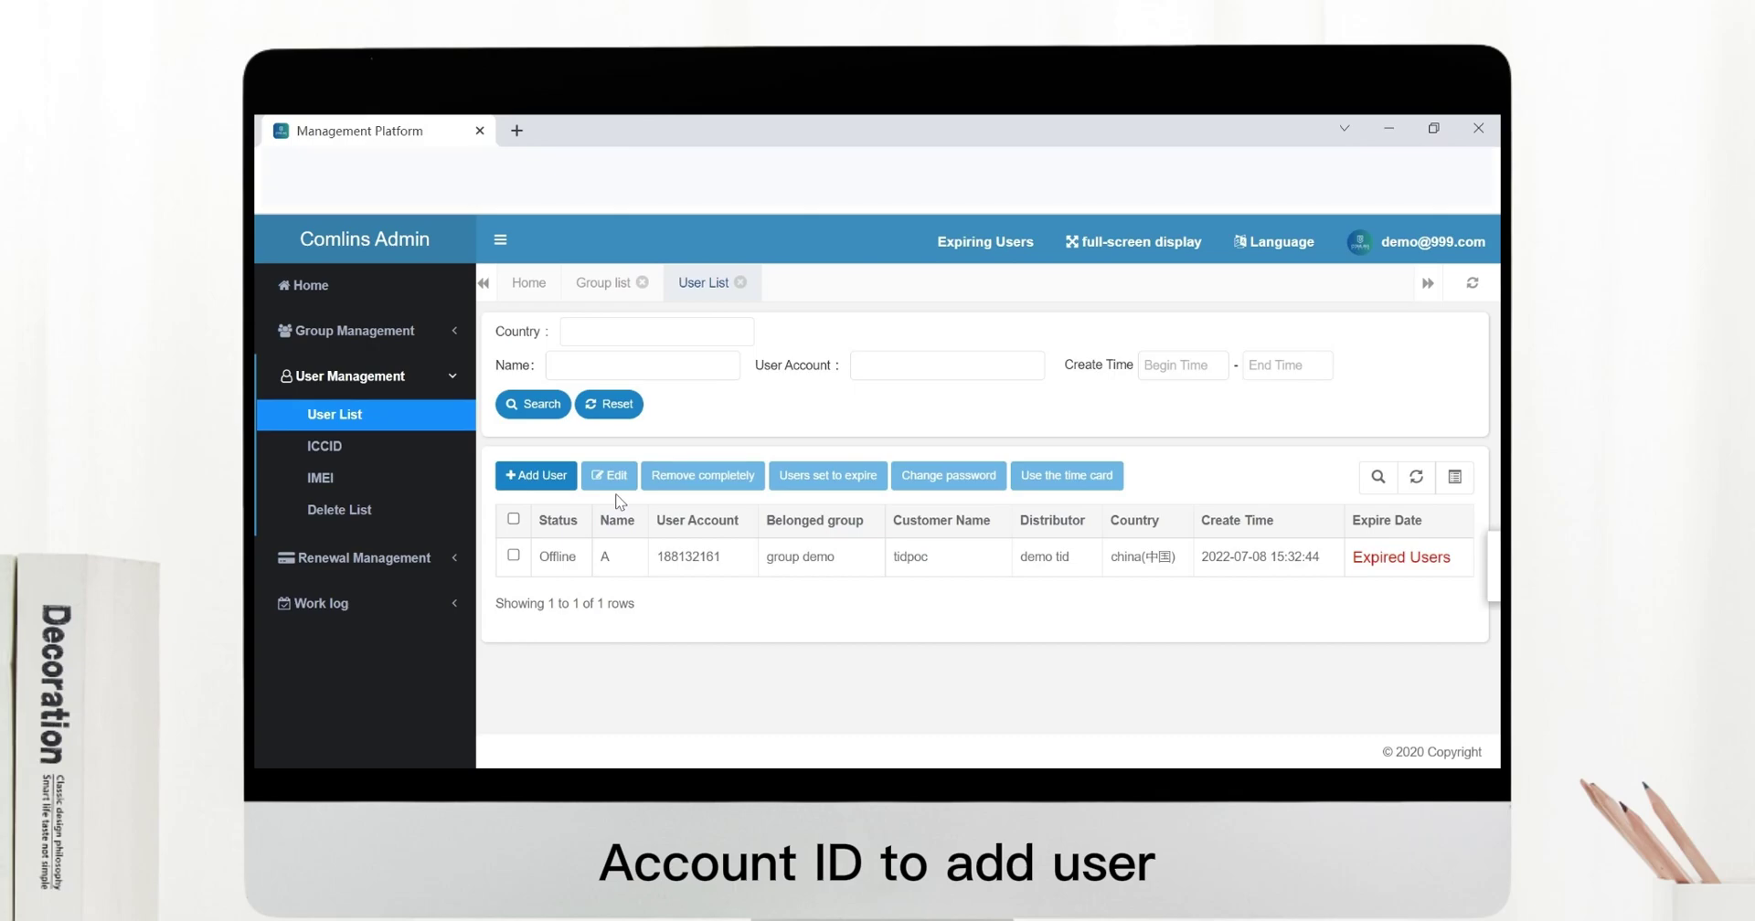
Create user 'user demo 1' with a password, group demo and GPS switched on, and save.
click(557, 484)
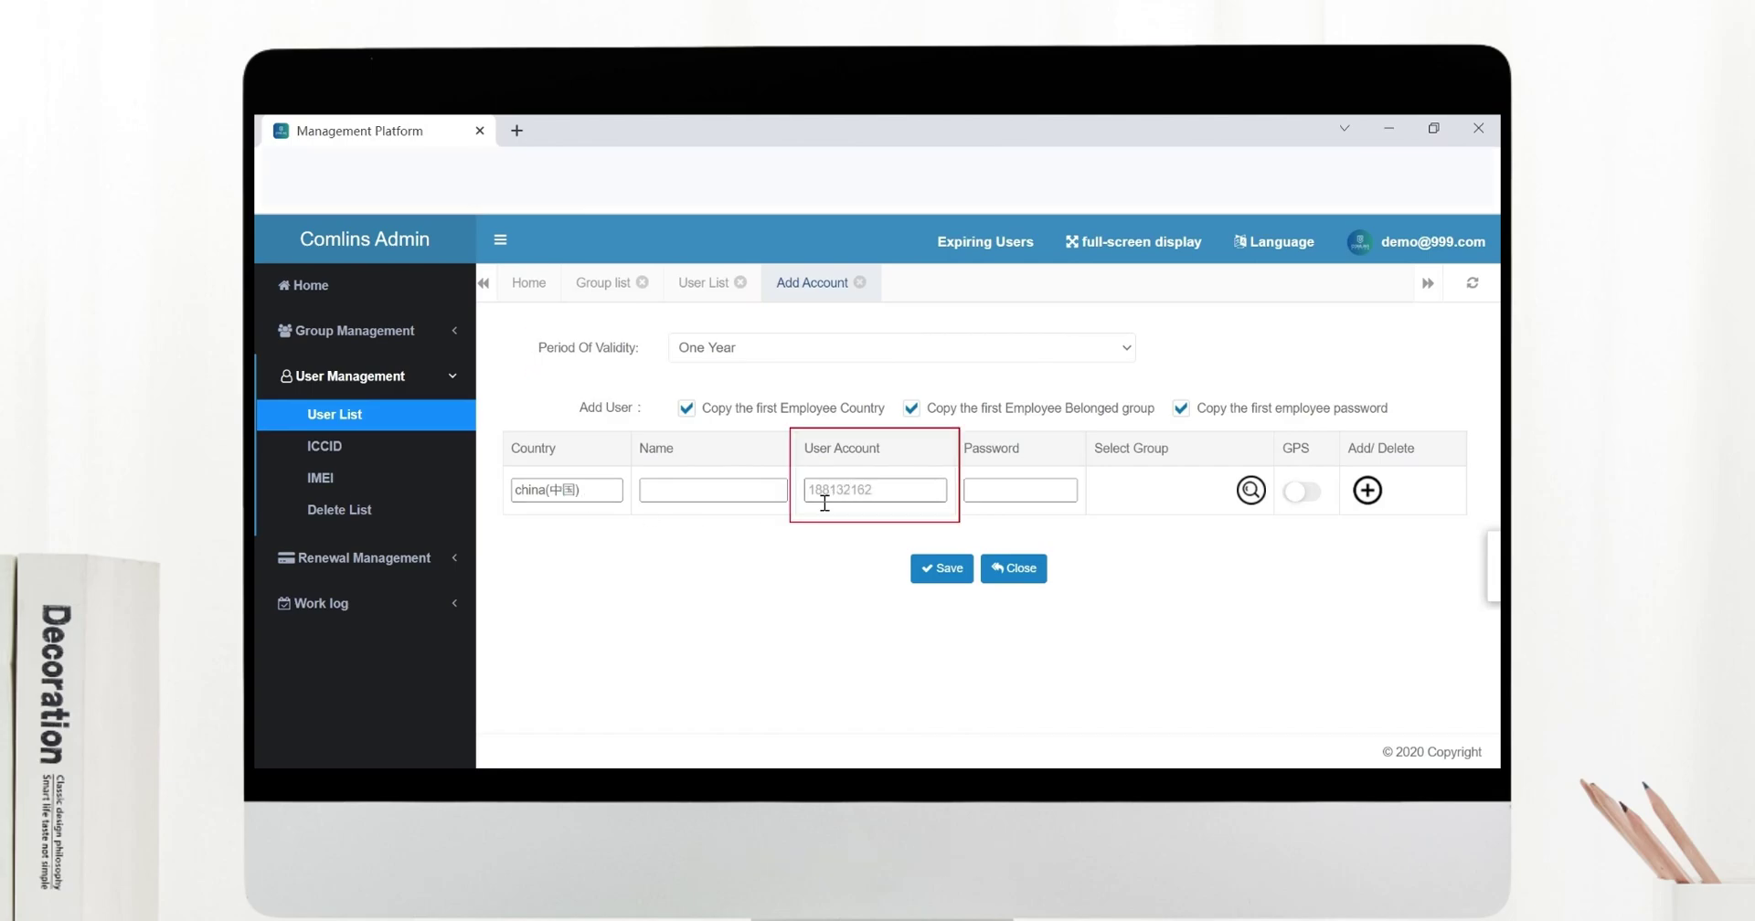
click(733, 498)
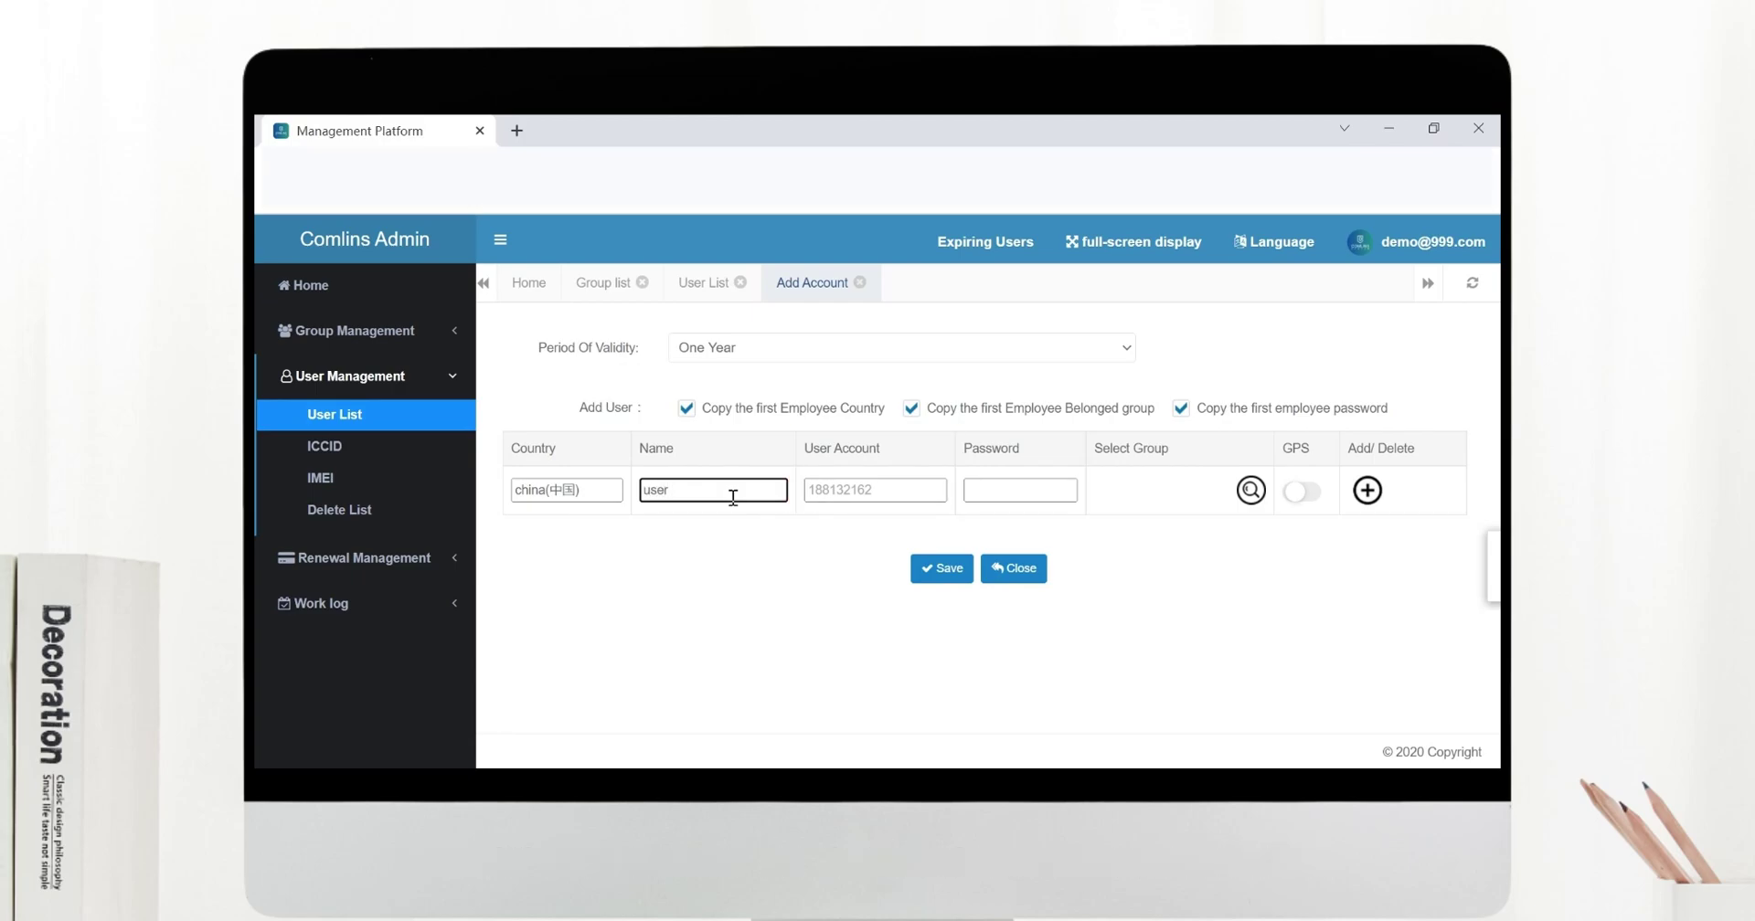
text(user demo)
click(1023, 500)
text(111111)
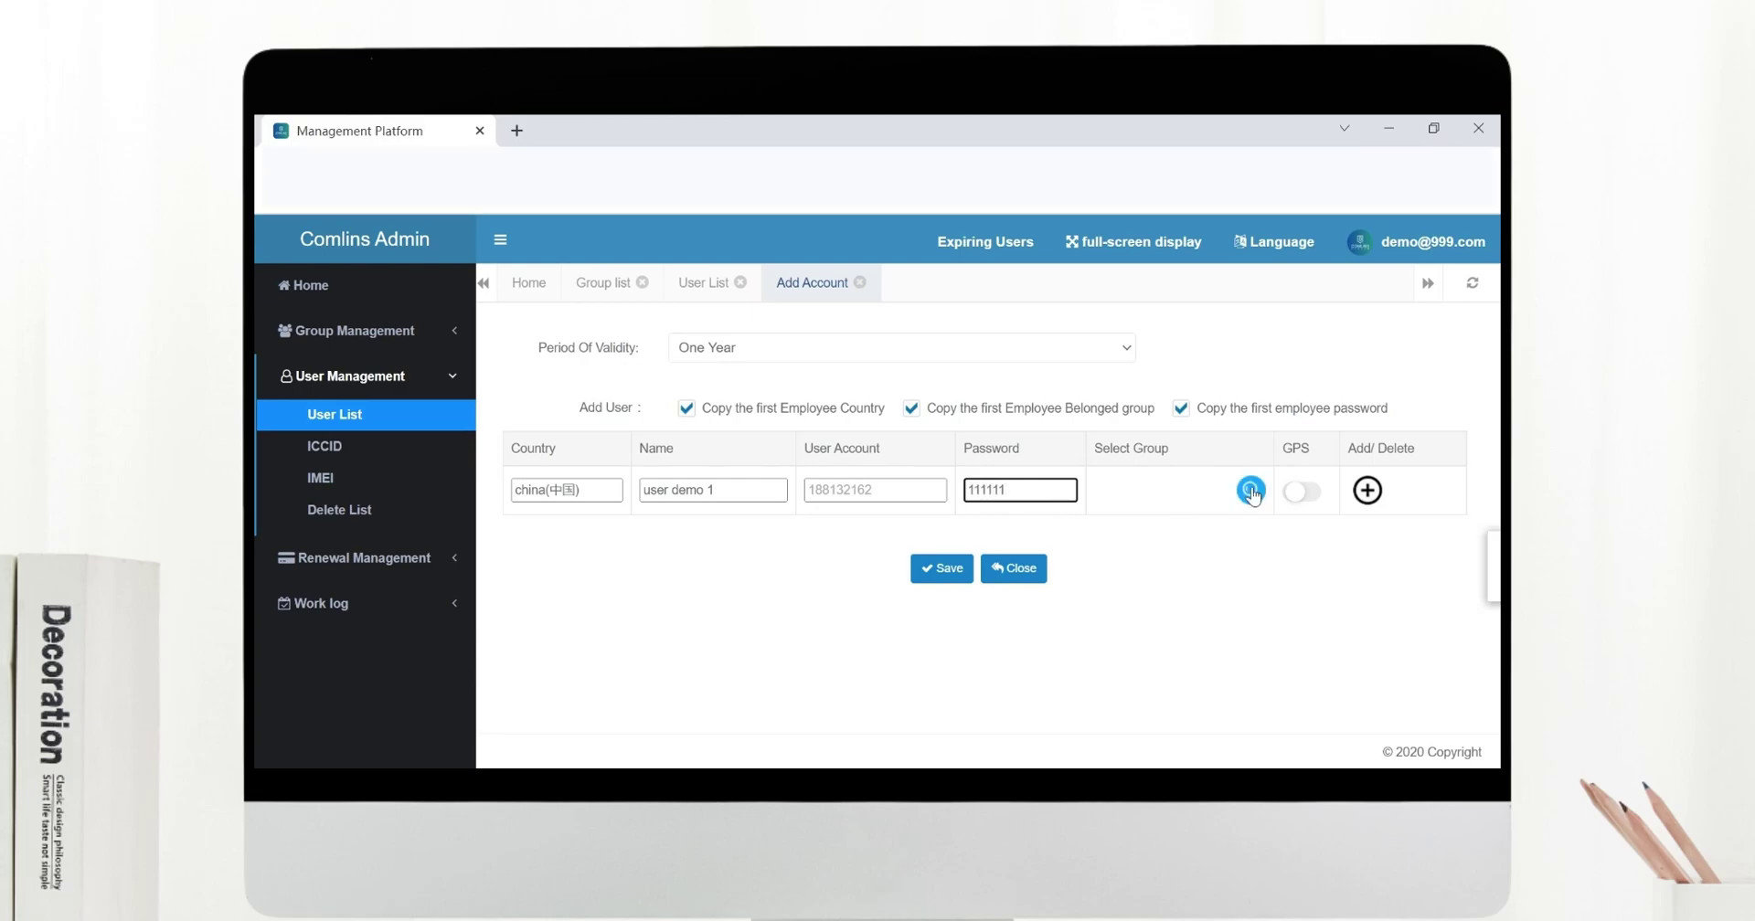
click(1250, 490)
click(819, 452)
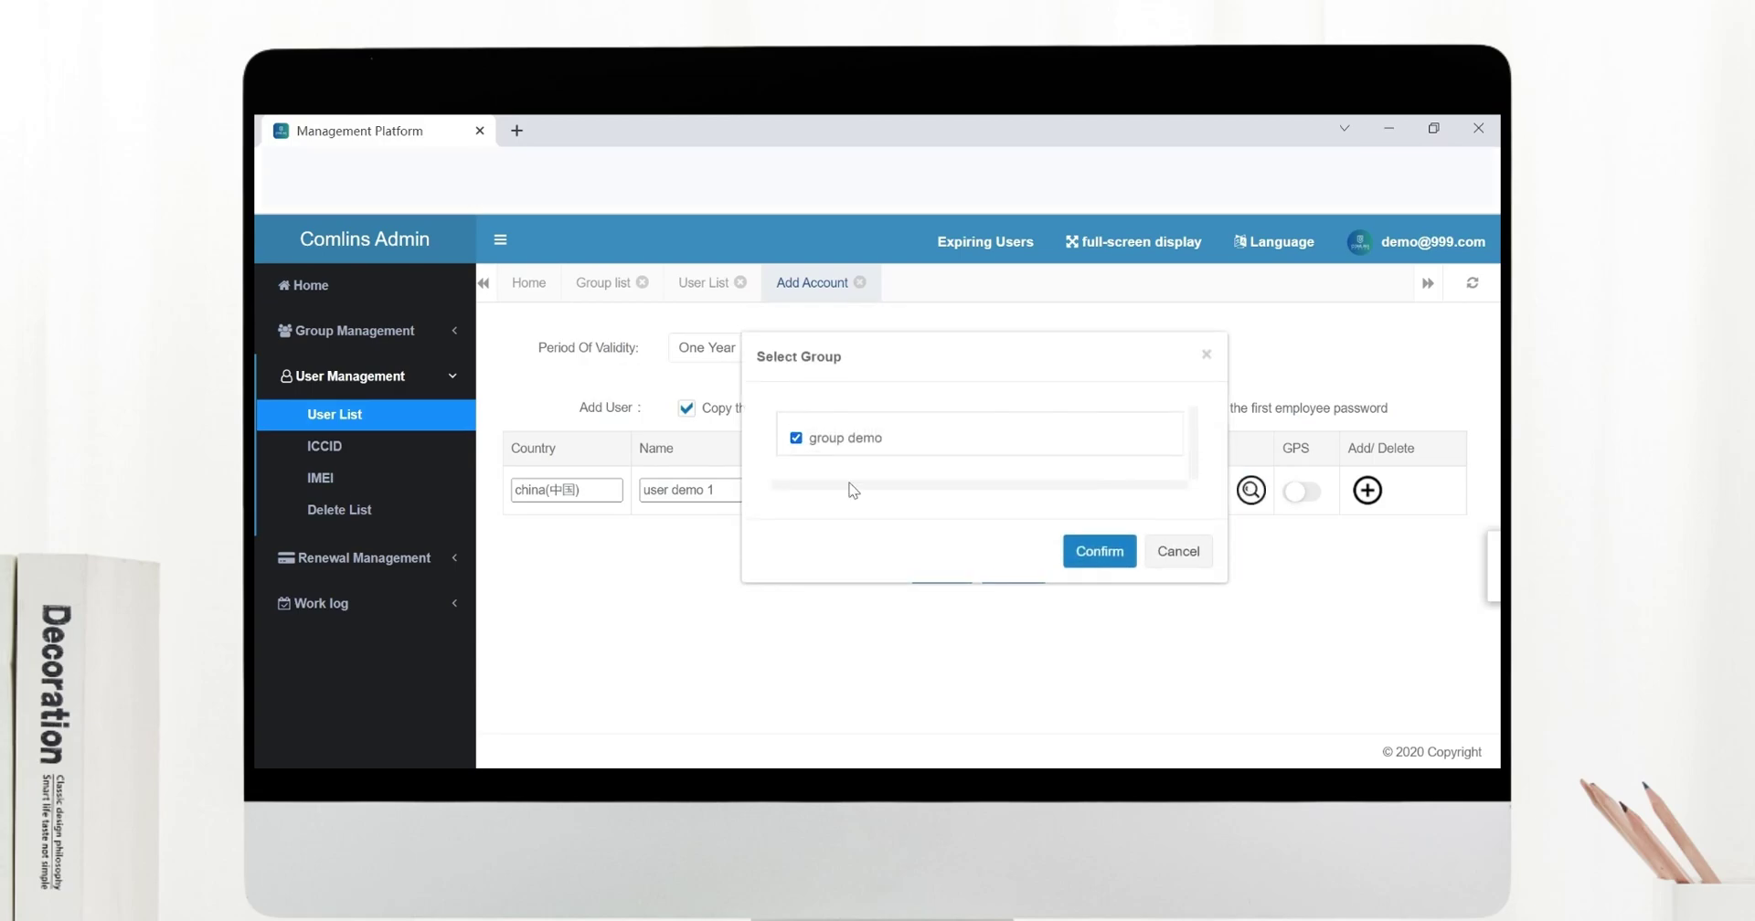
click(1117, 561)
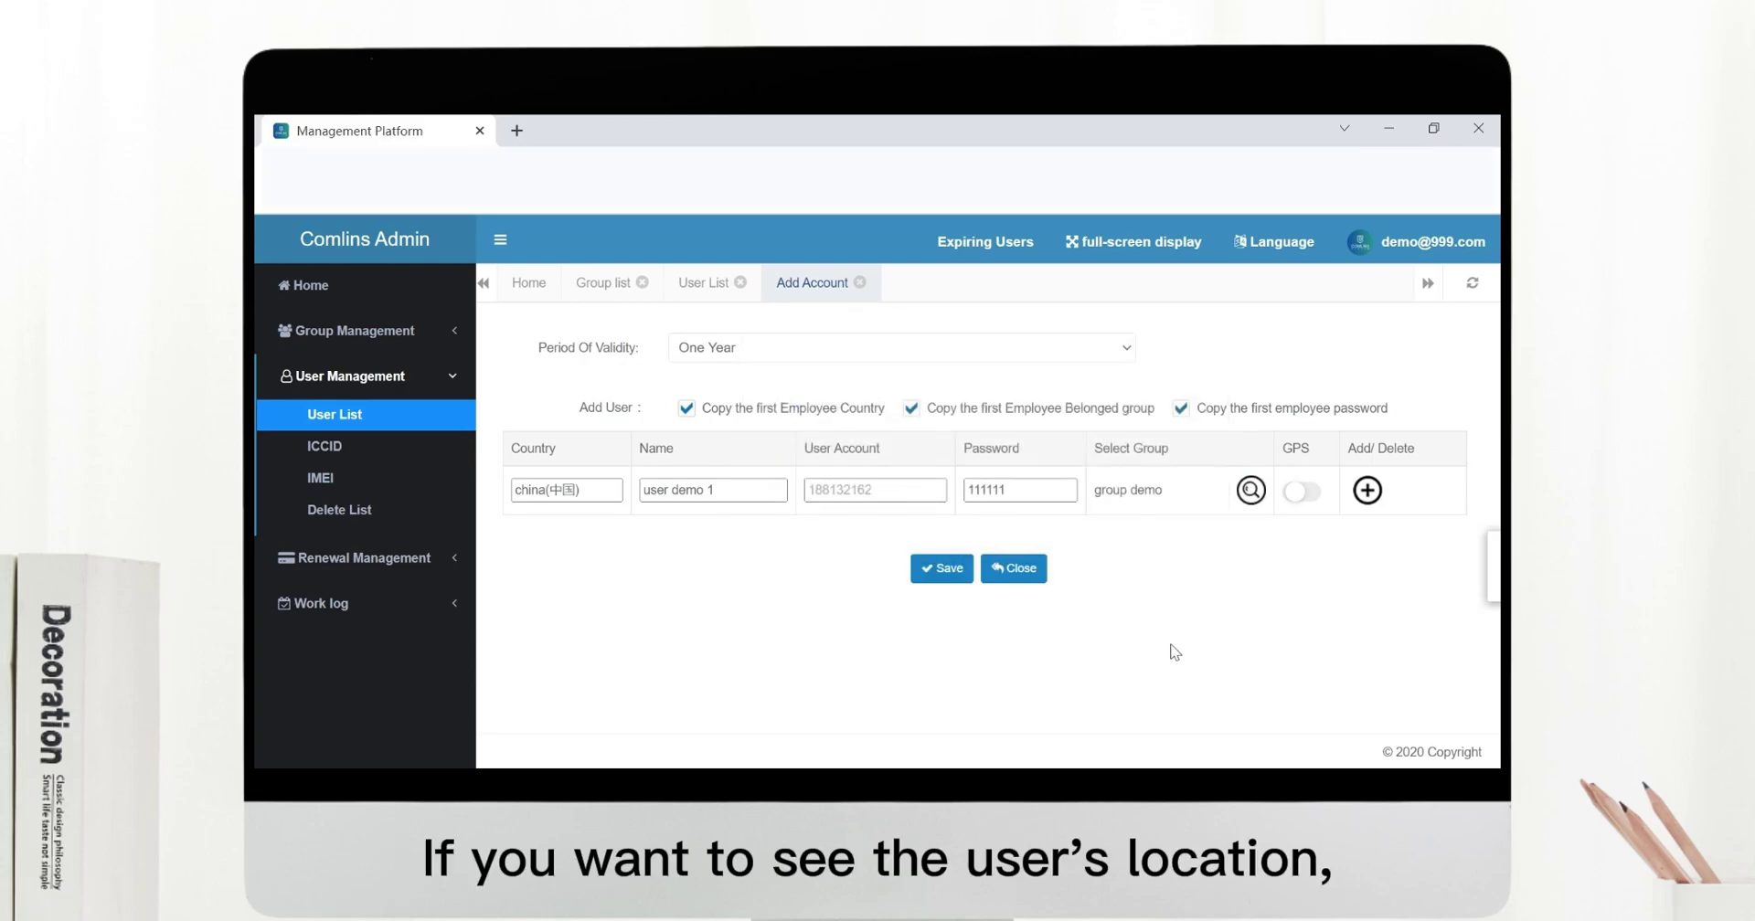
click(1306, 495)
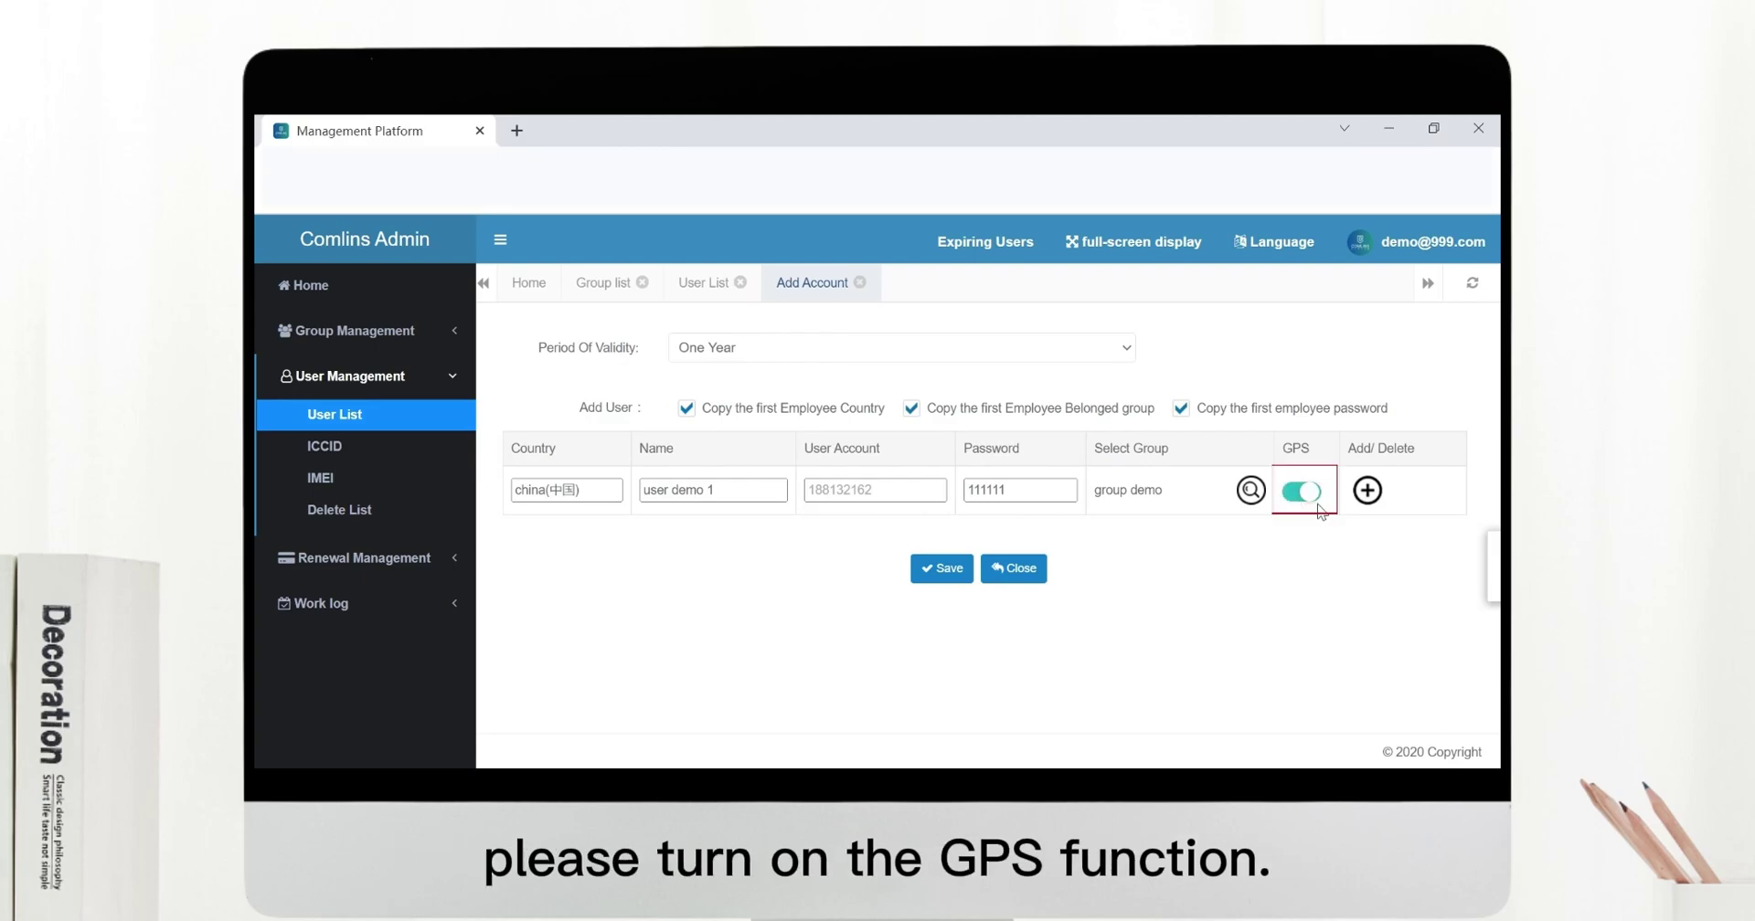
click(941, 569)
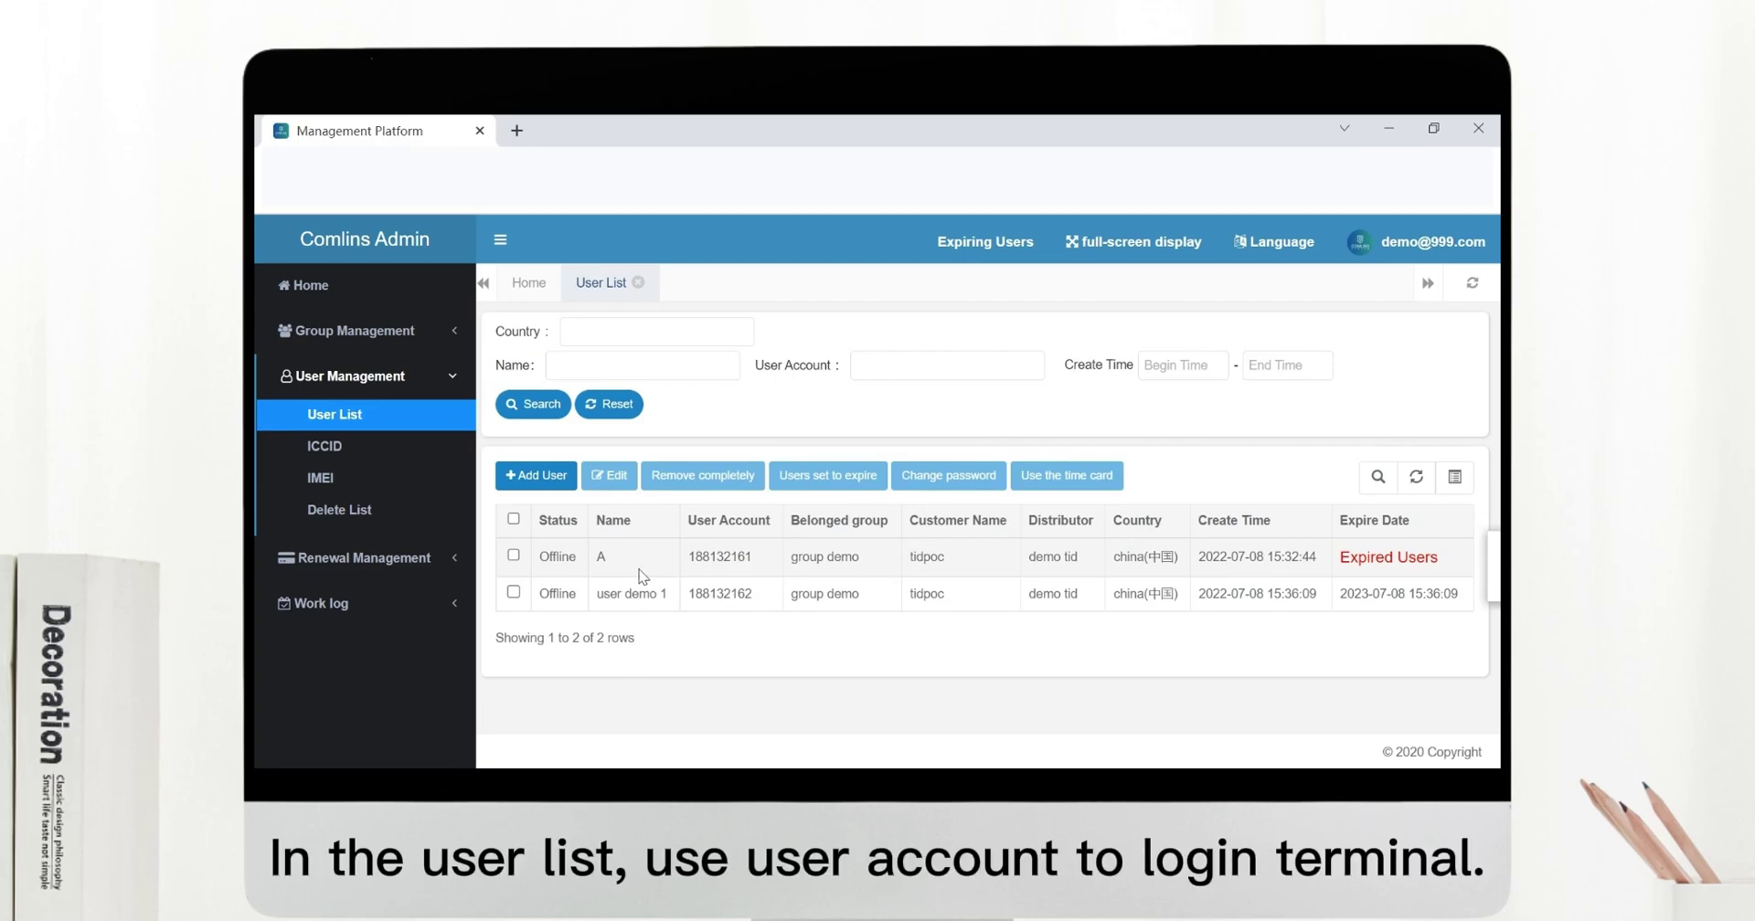
click(514, 593)
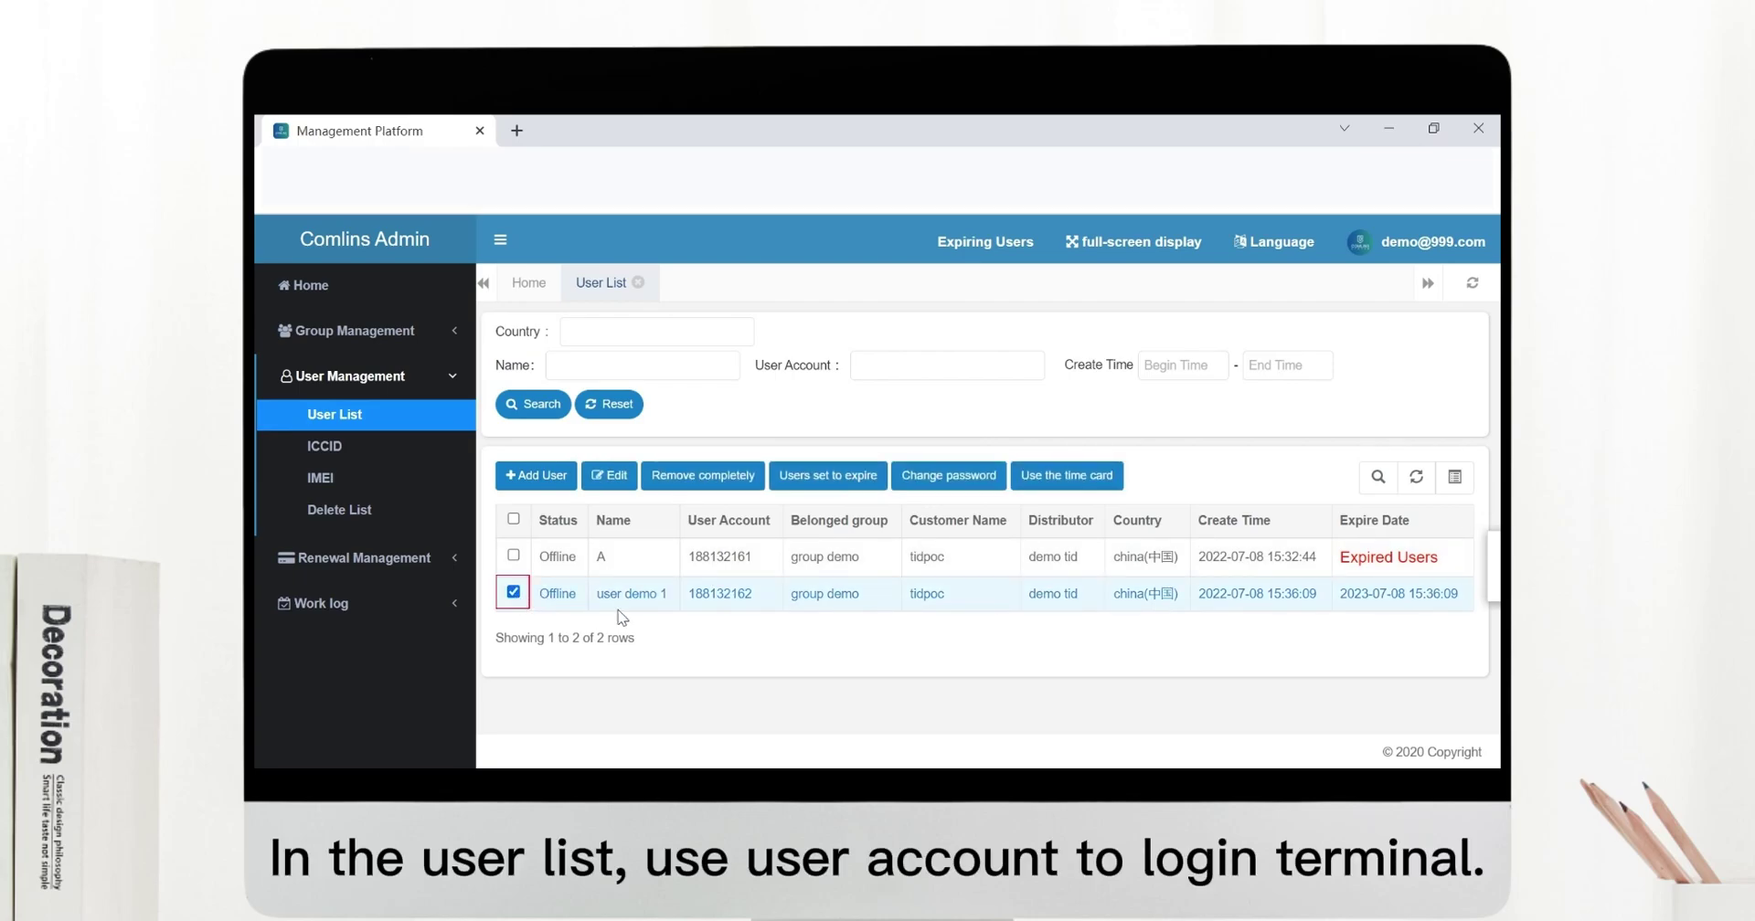
click(610, 476)
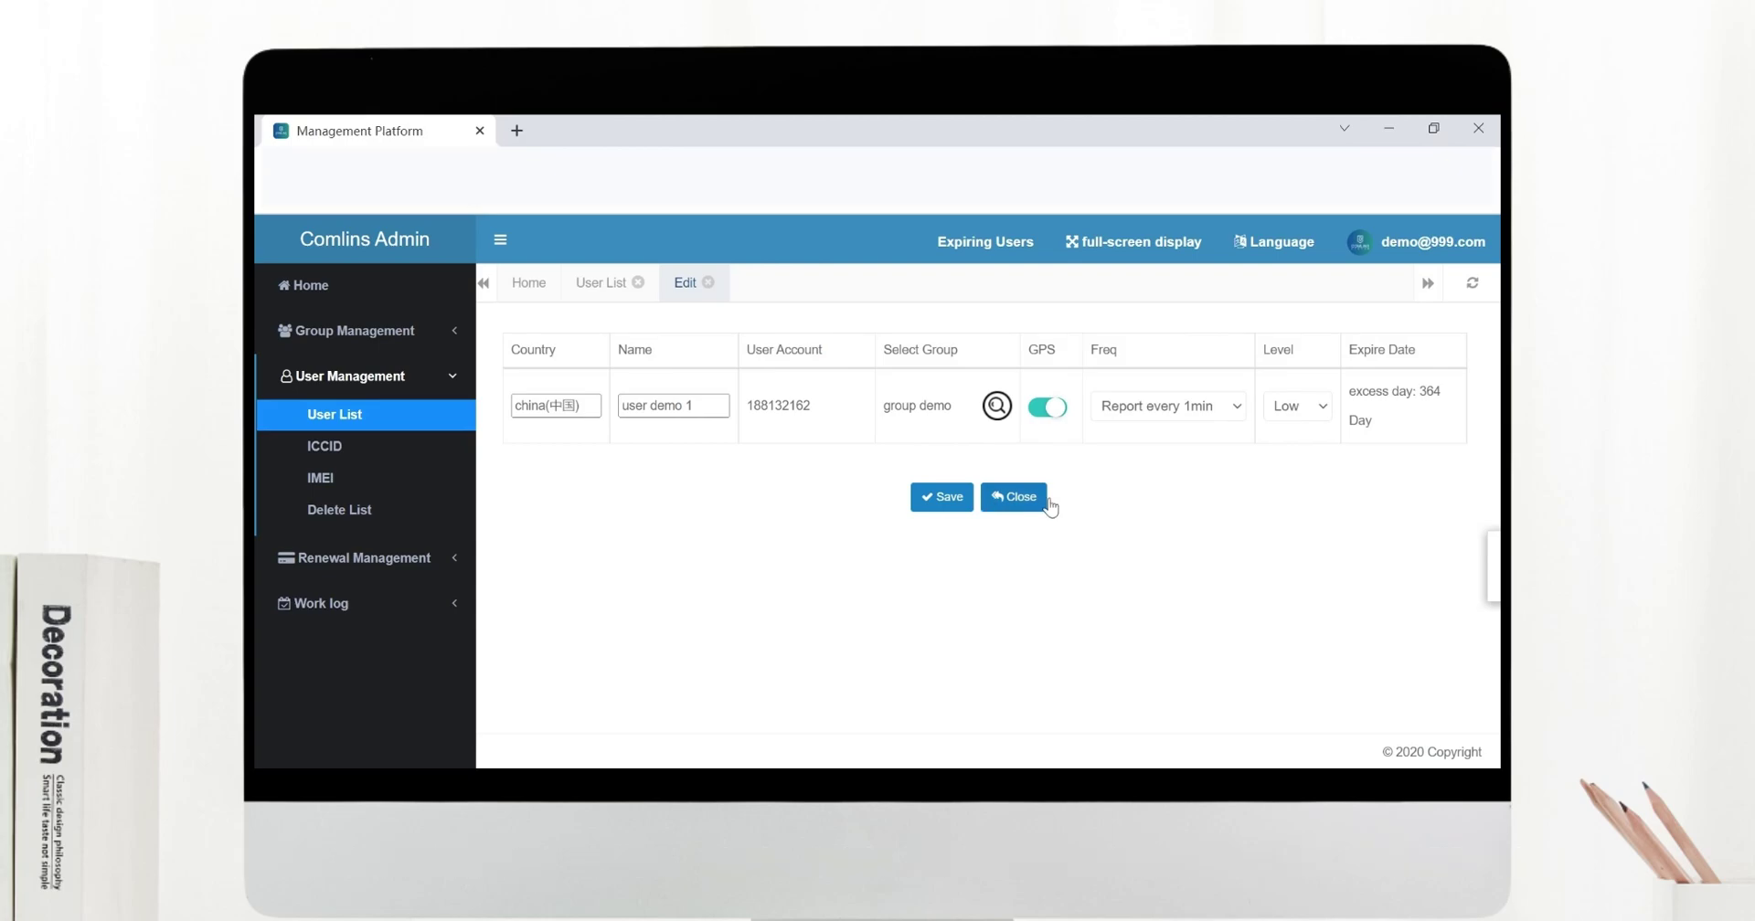
click(1047, 506)
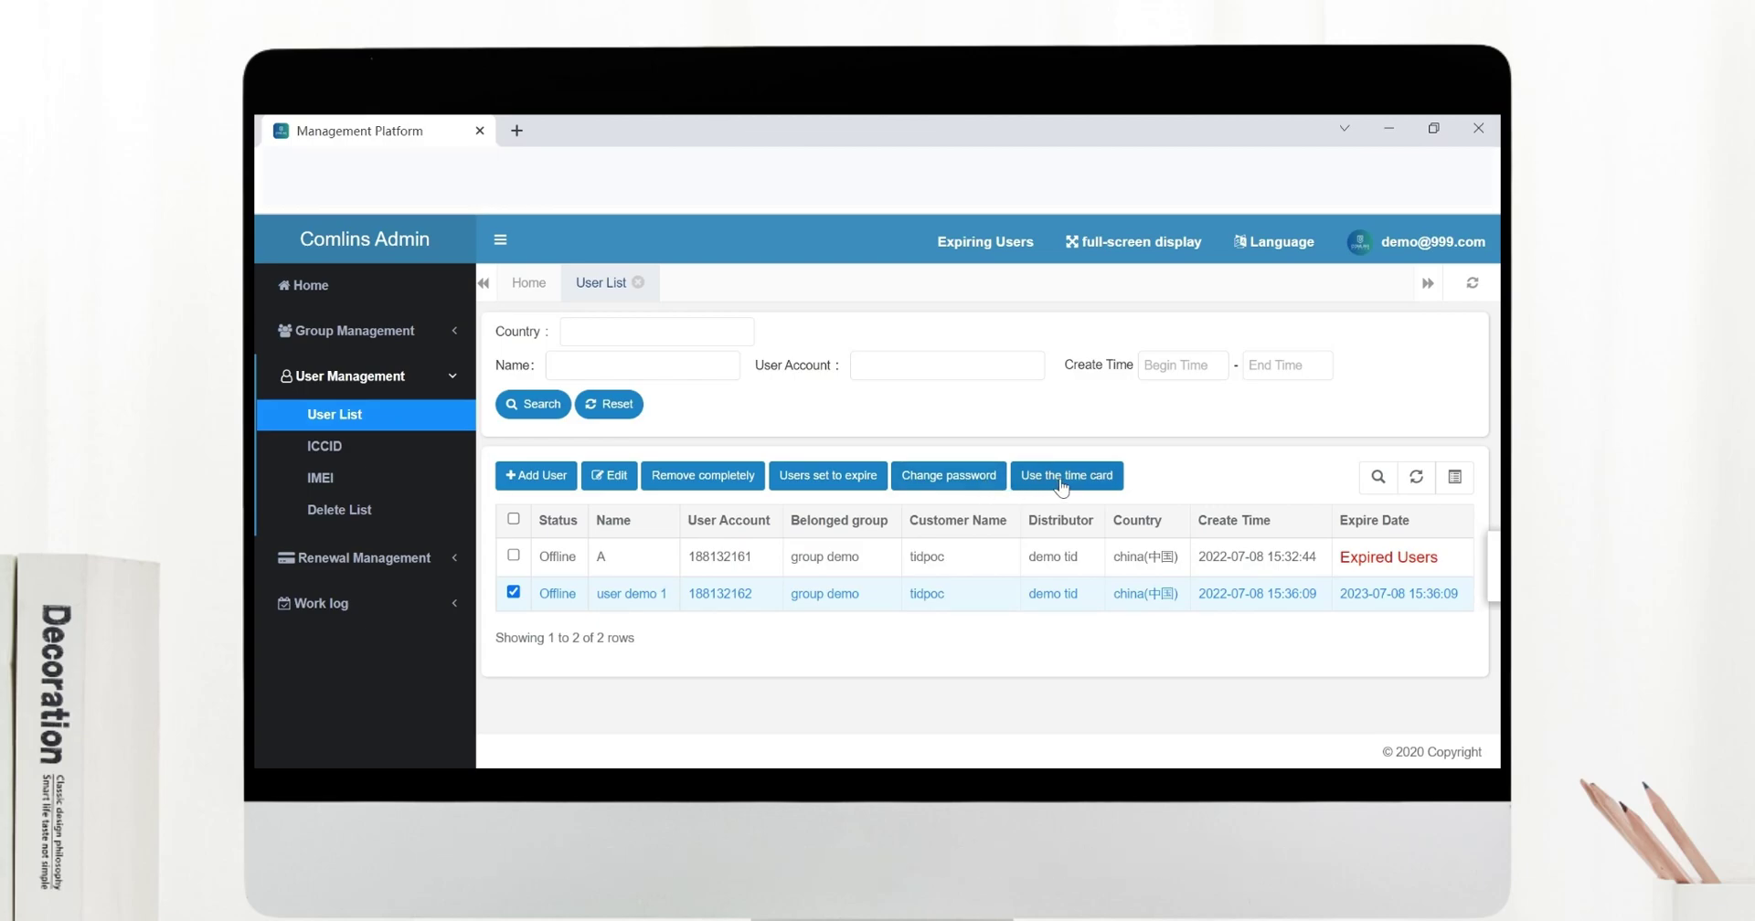
From the ICCID list, add user demo 2 with the pasted SIM ICCID in group demo and save.
click(358, 454)
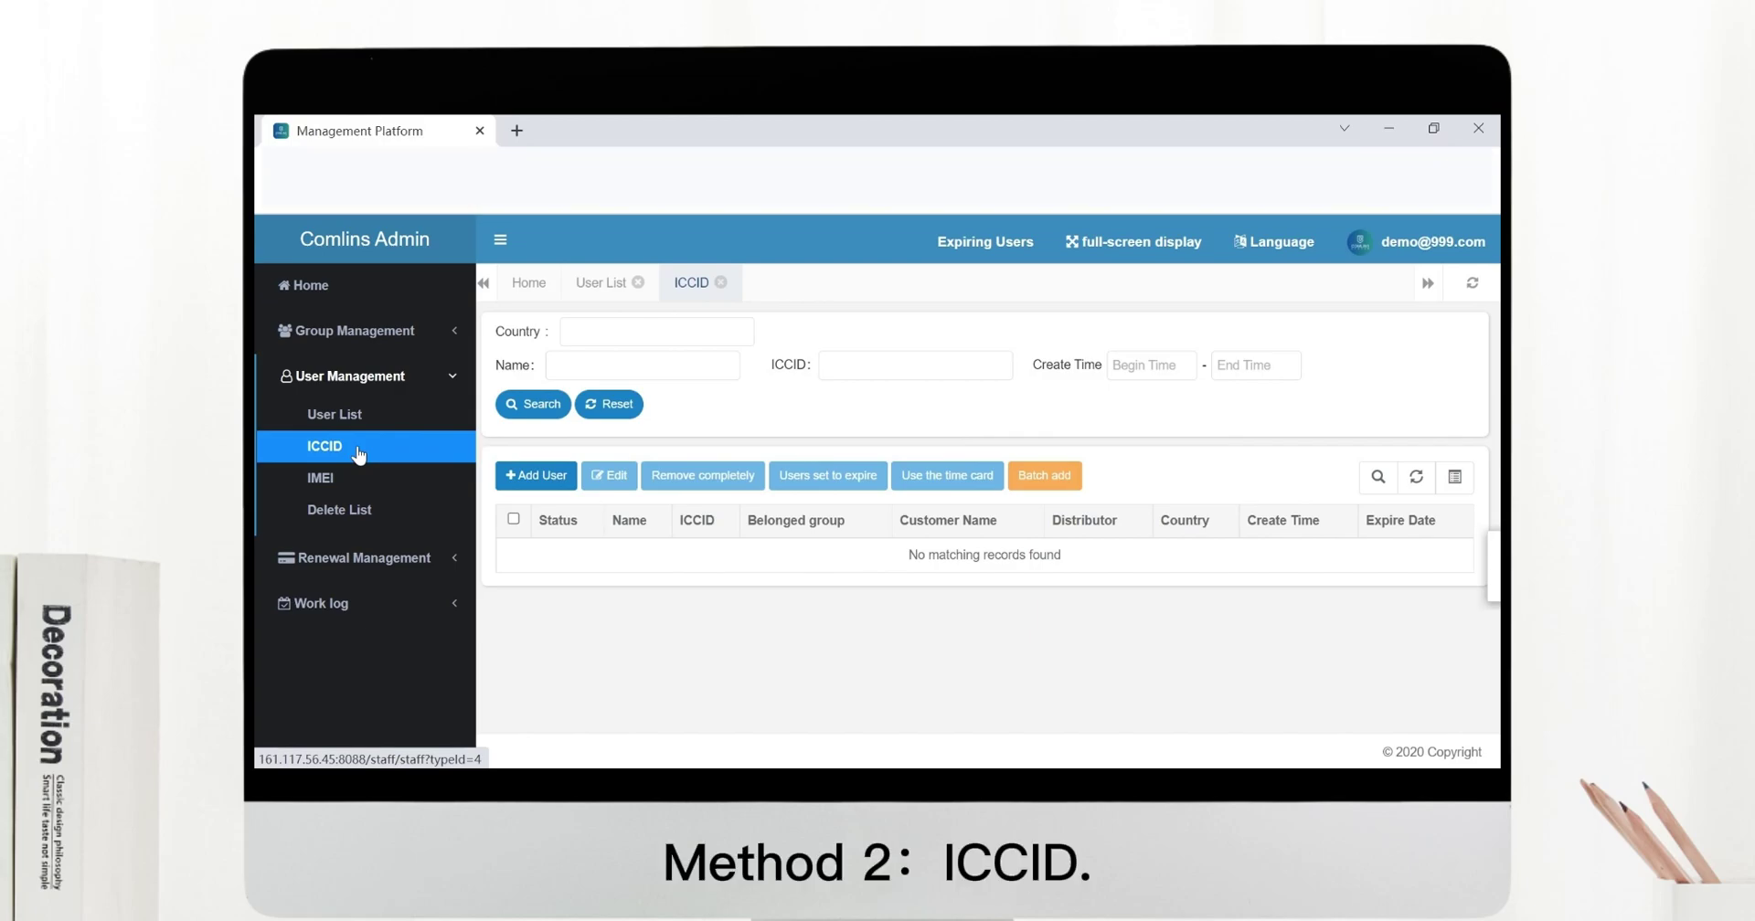
click(543, 479)
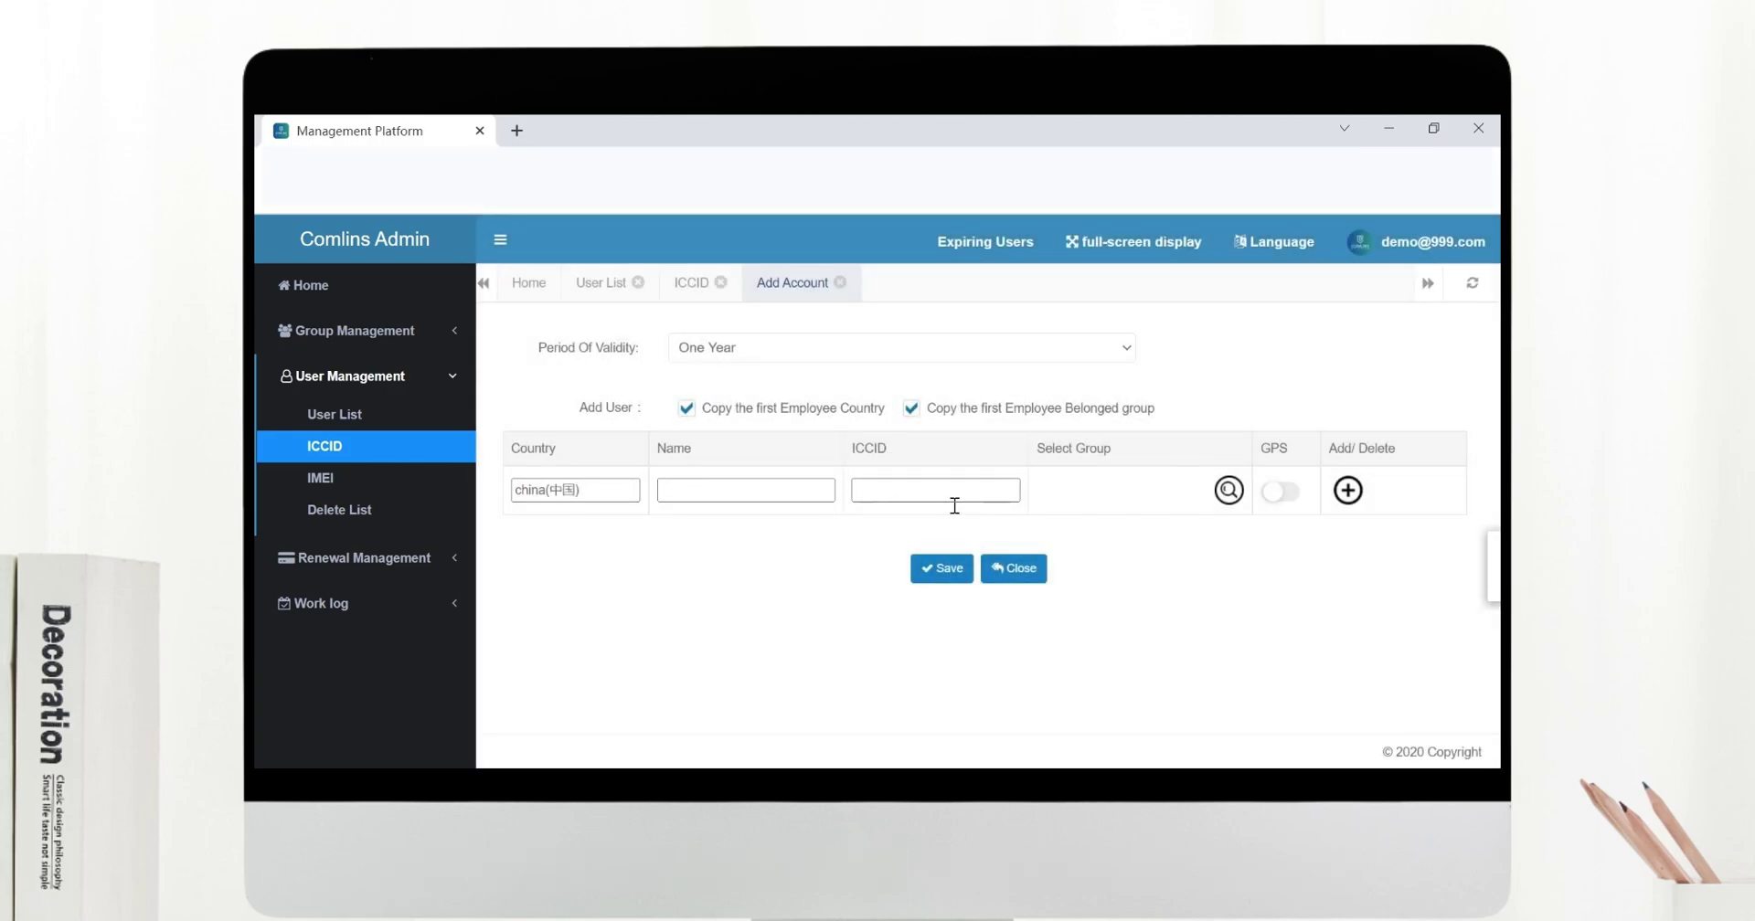
click(954, 501)
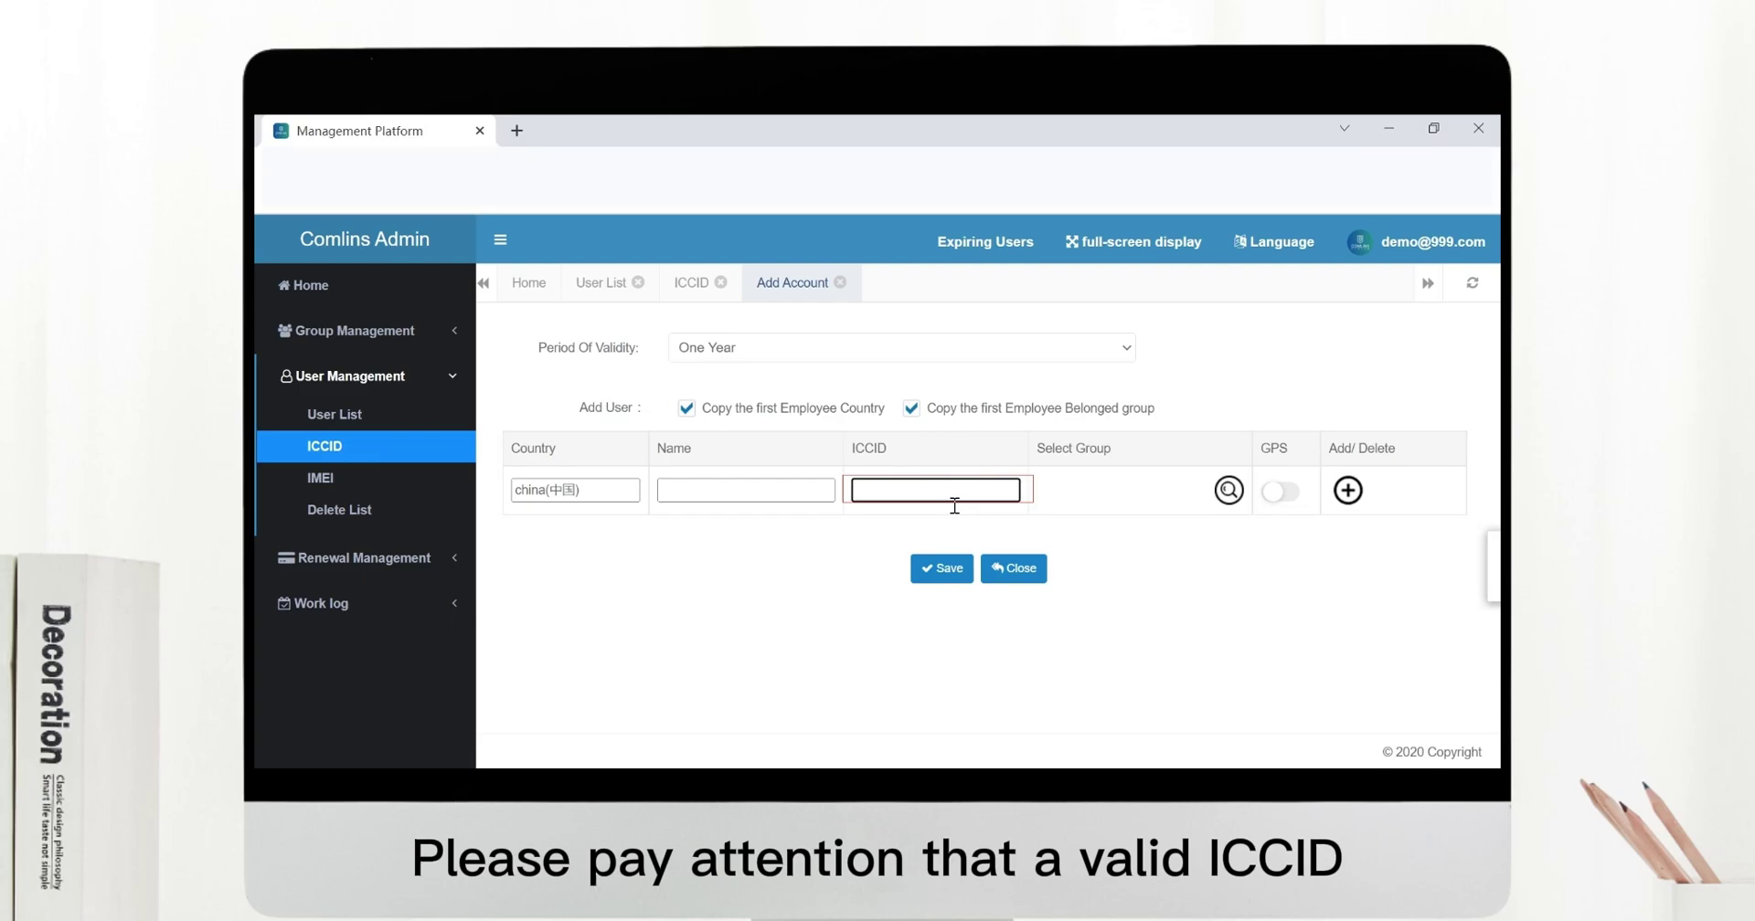
key(ctrl+v)
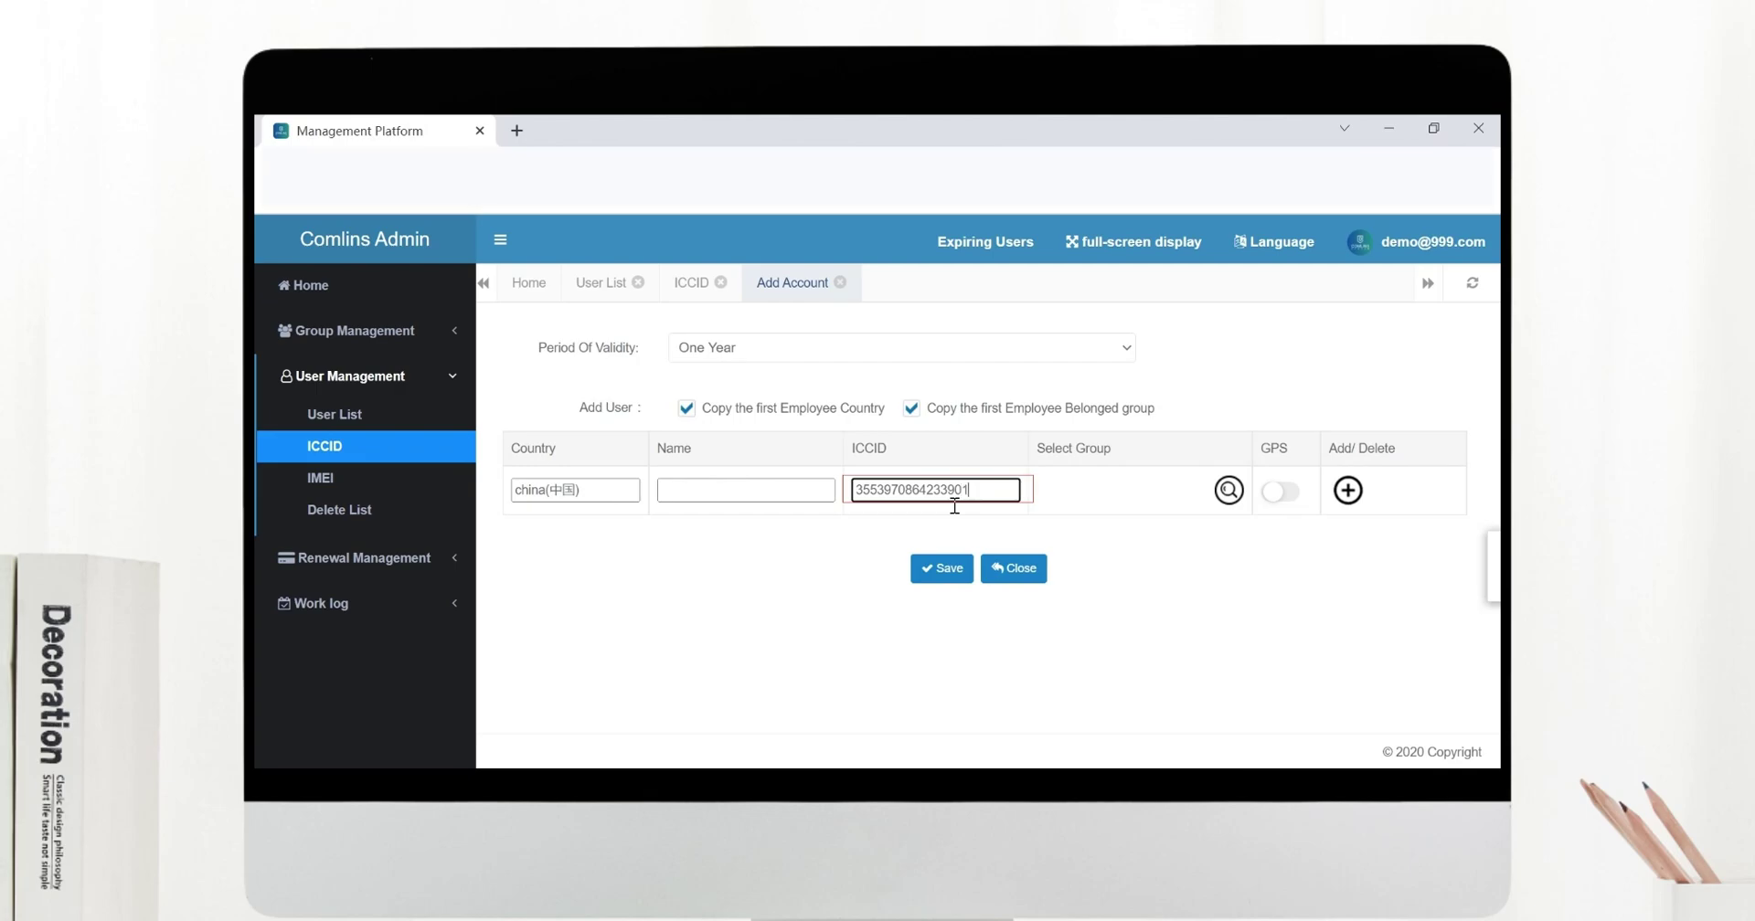
text(1234)
click(822, 502)
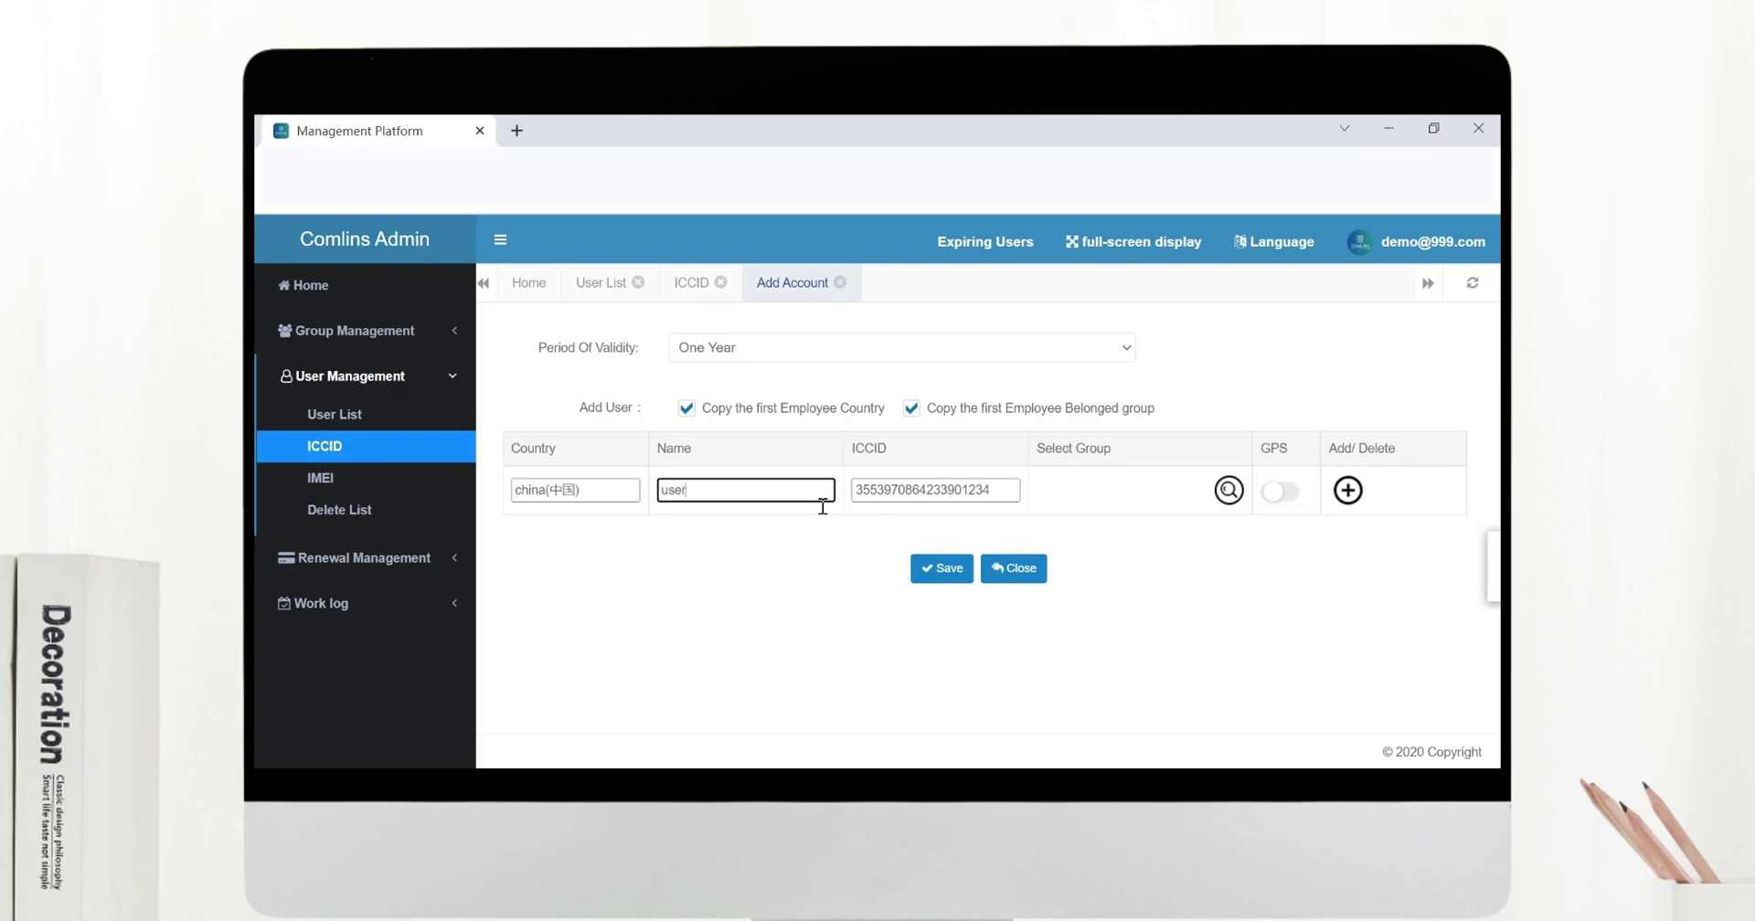
text(user demo 2)
click(1229, 490)
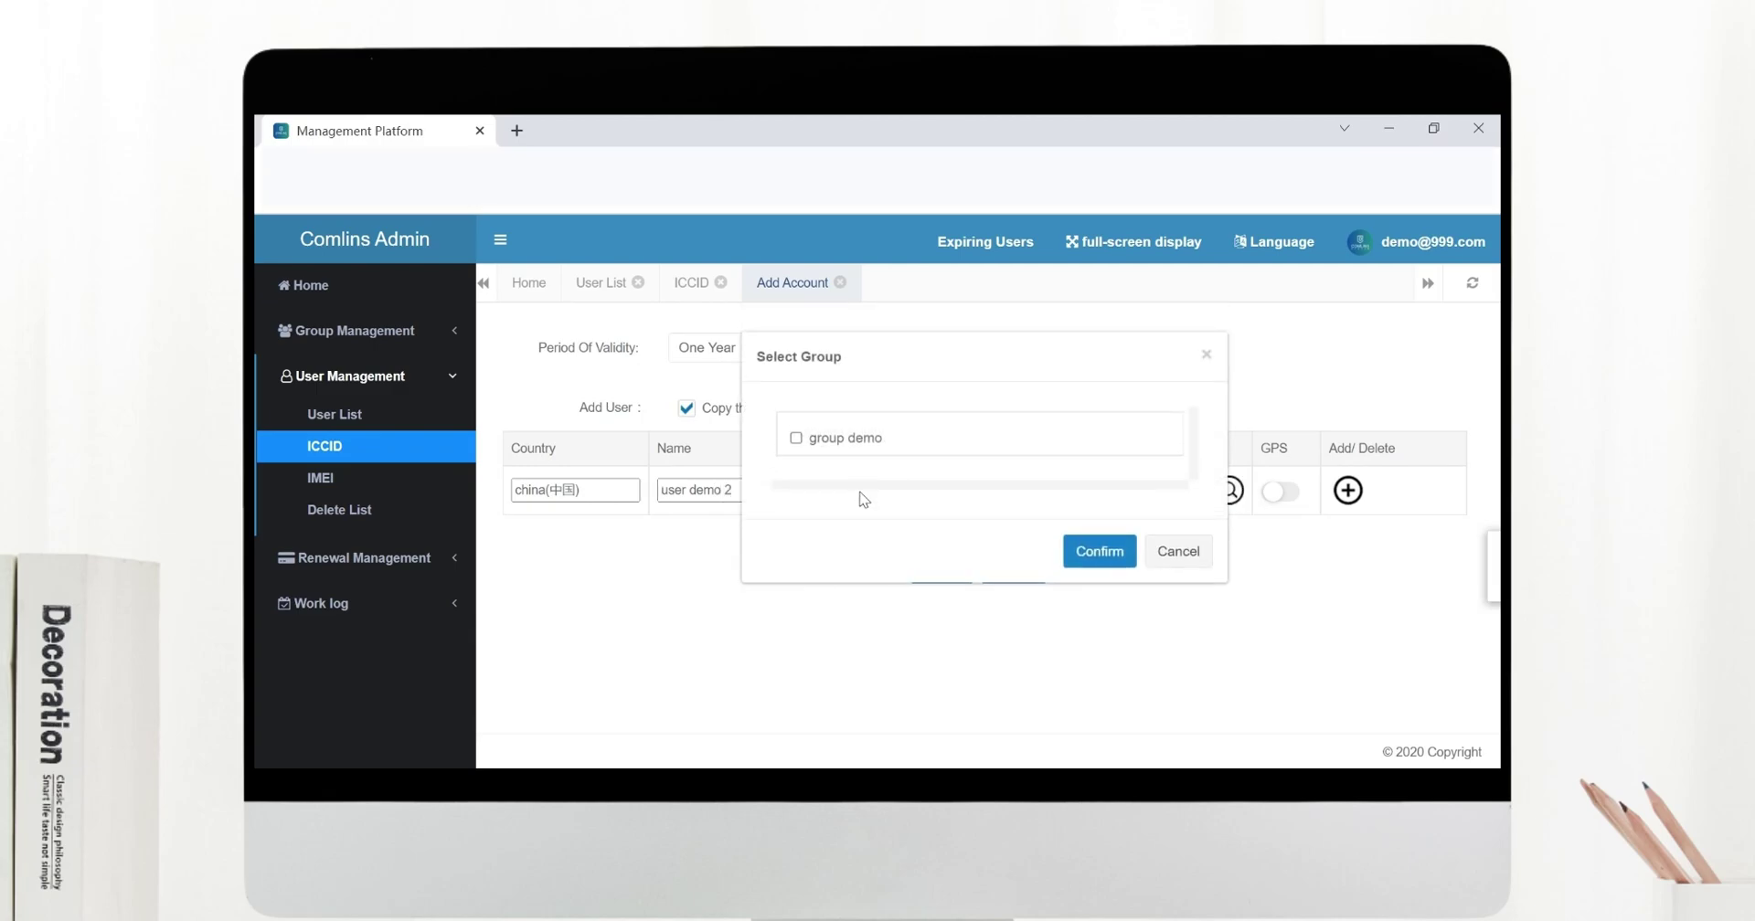
click(795, 438)
click(1097, 552)
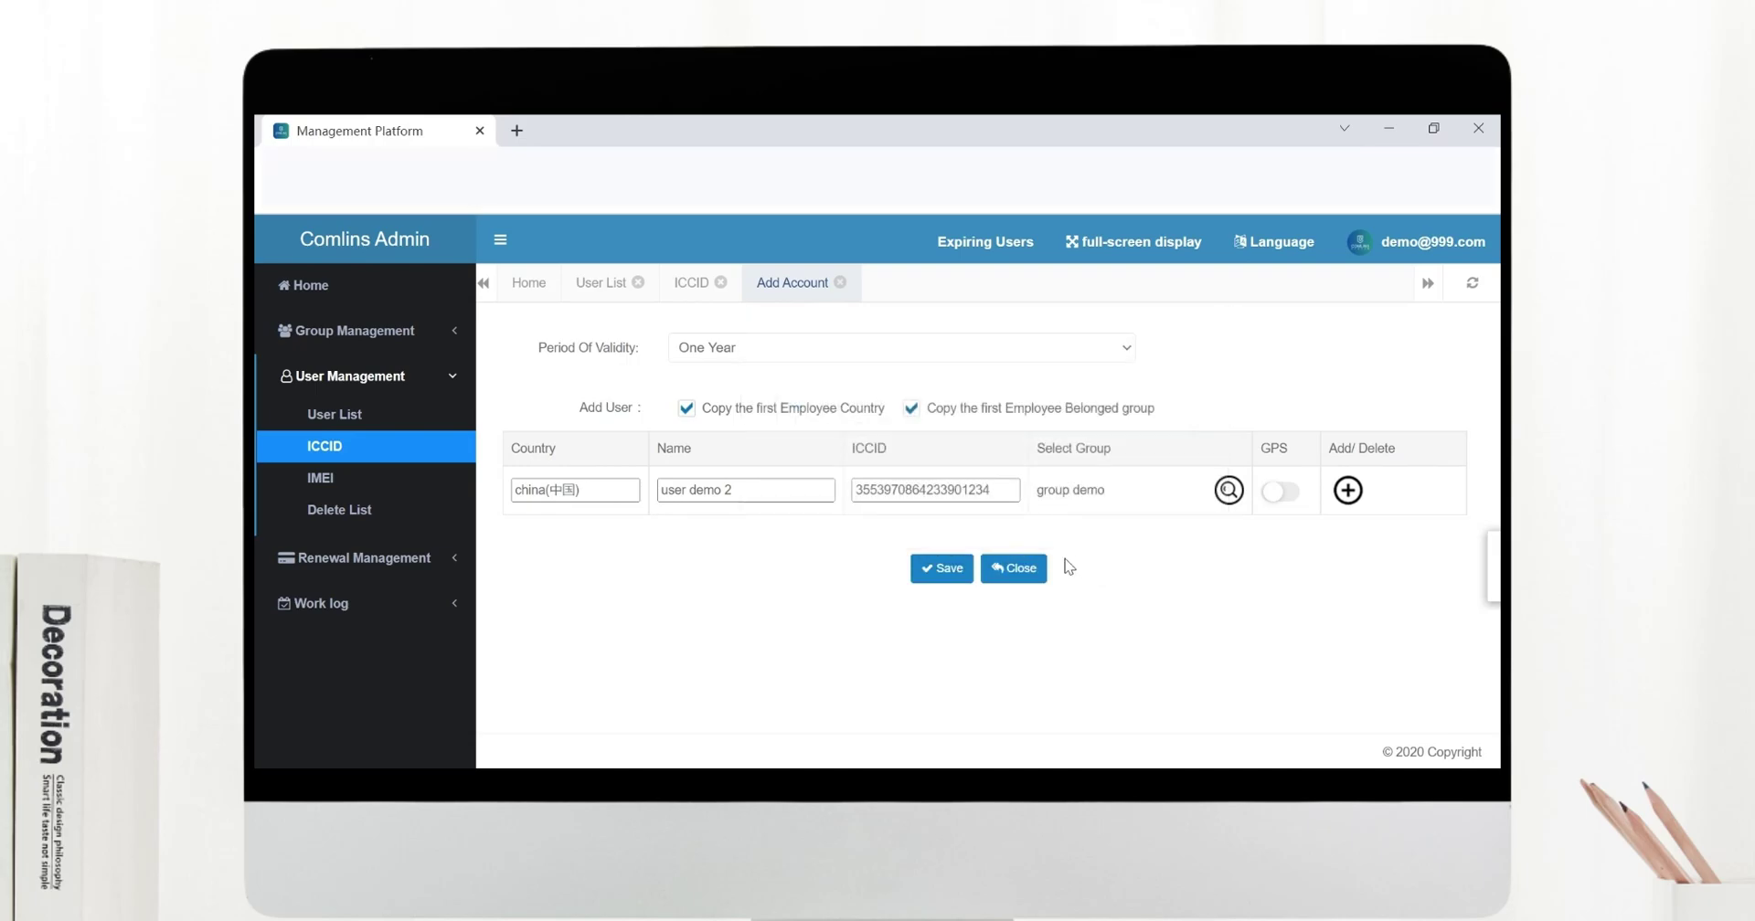
click(942, 568)
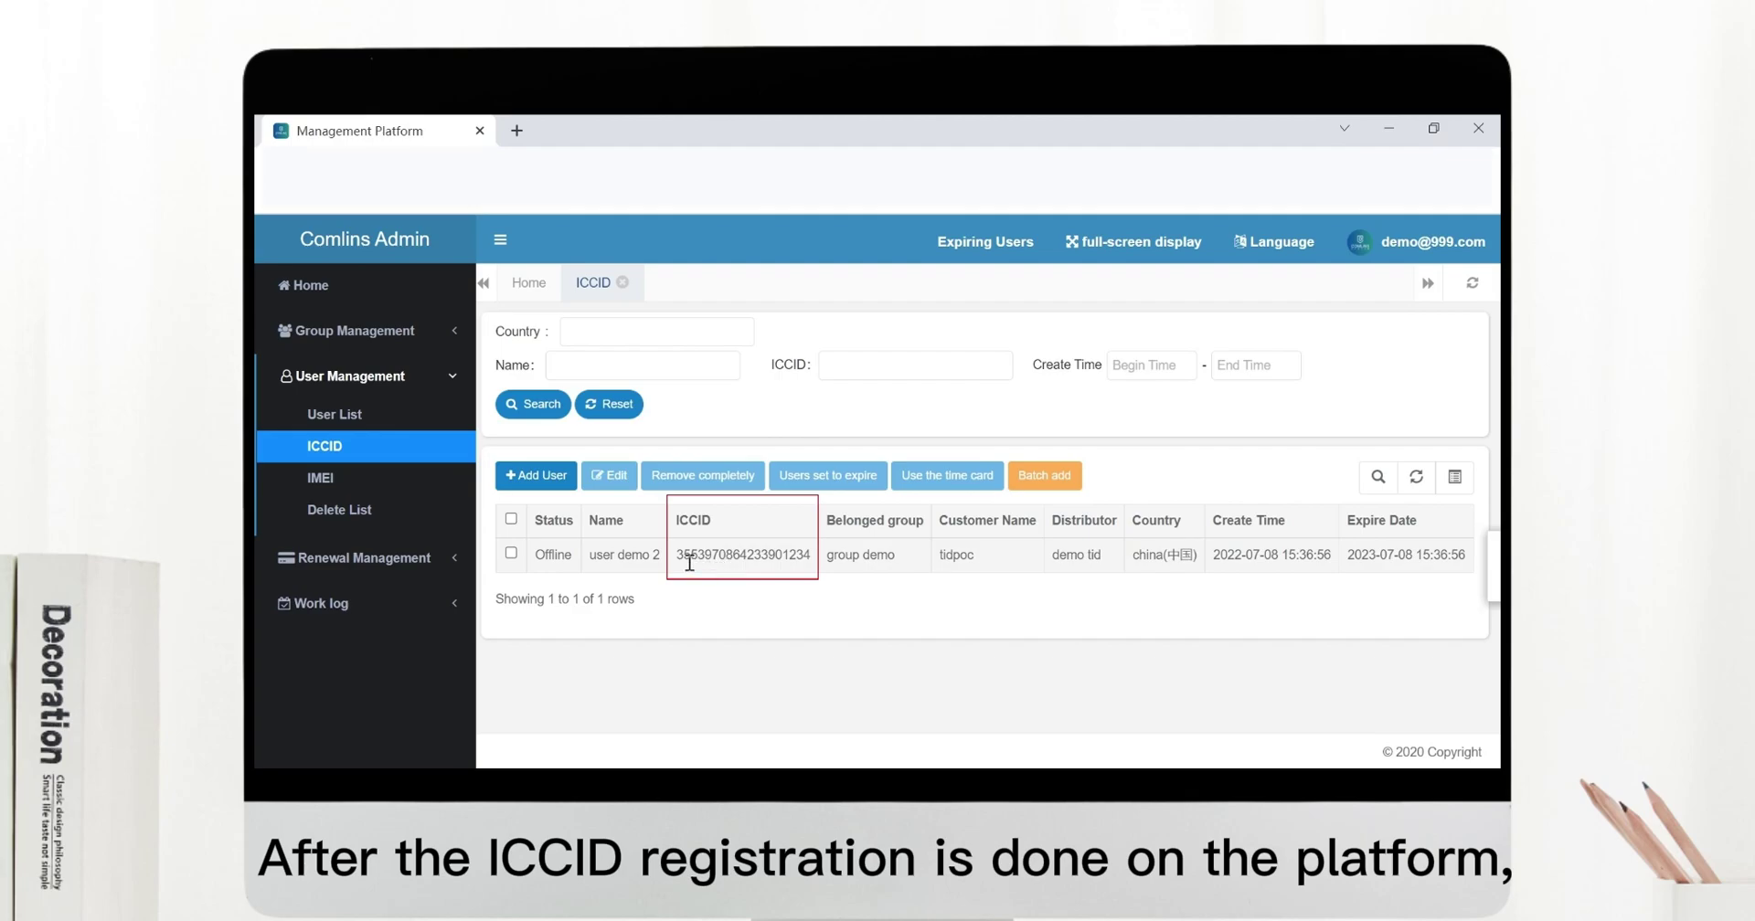
drag(678, 558, 812, 557)
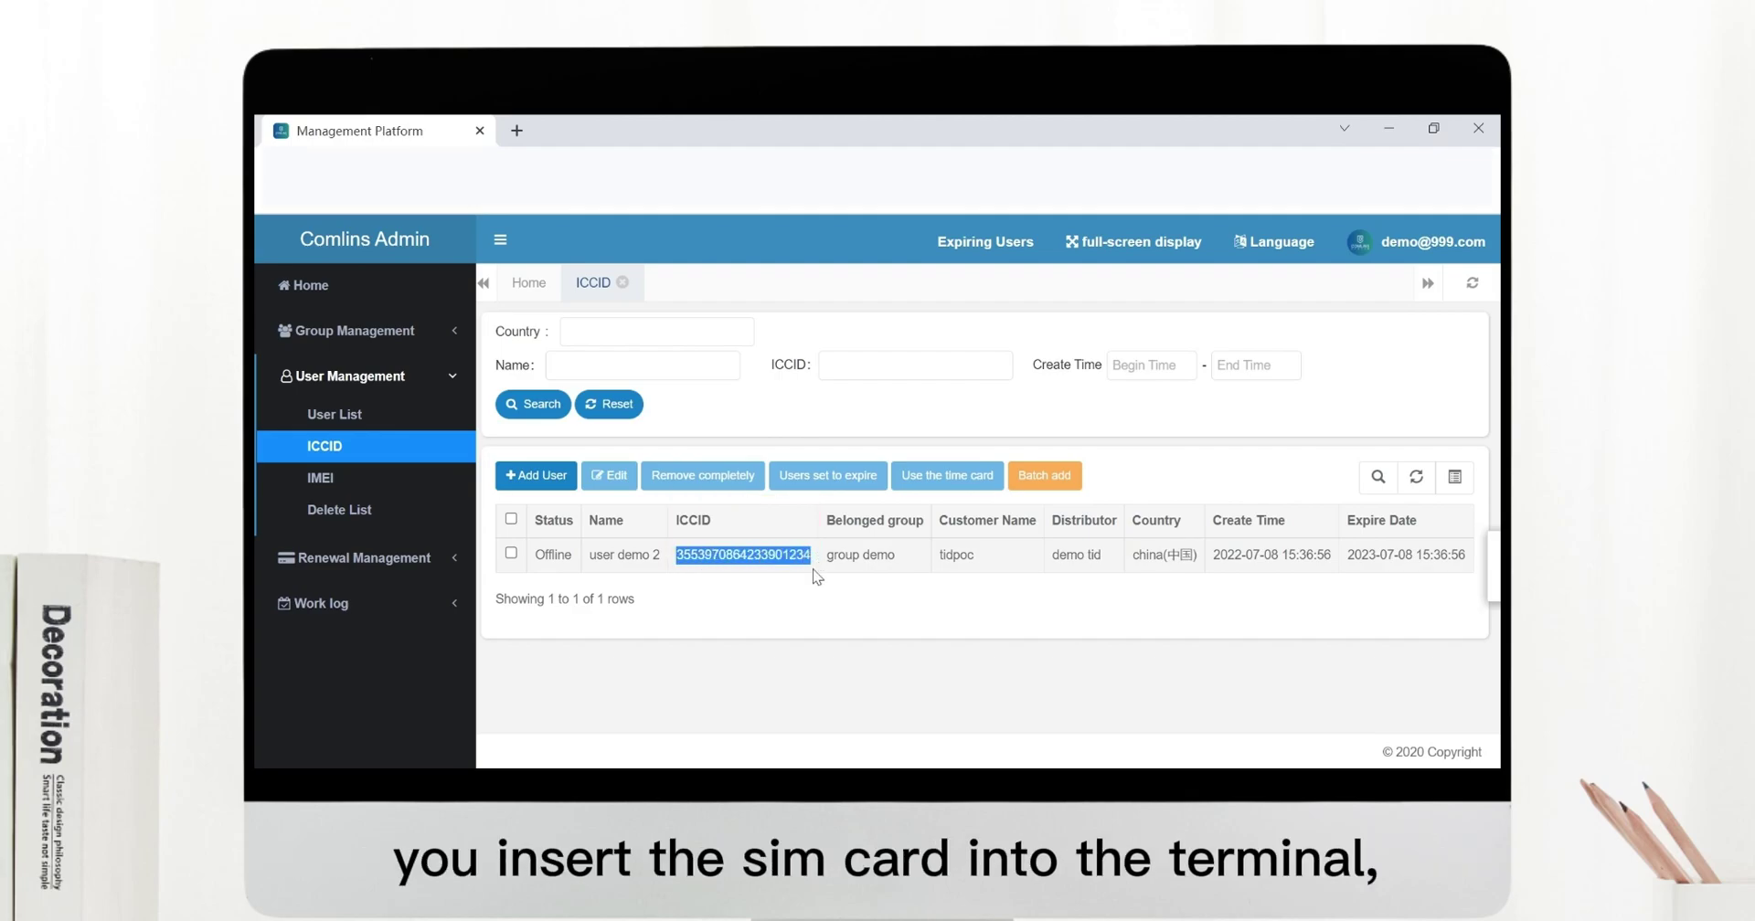
click(814, 586)
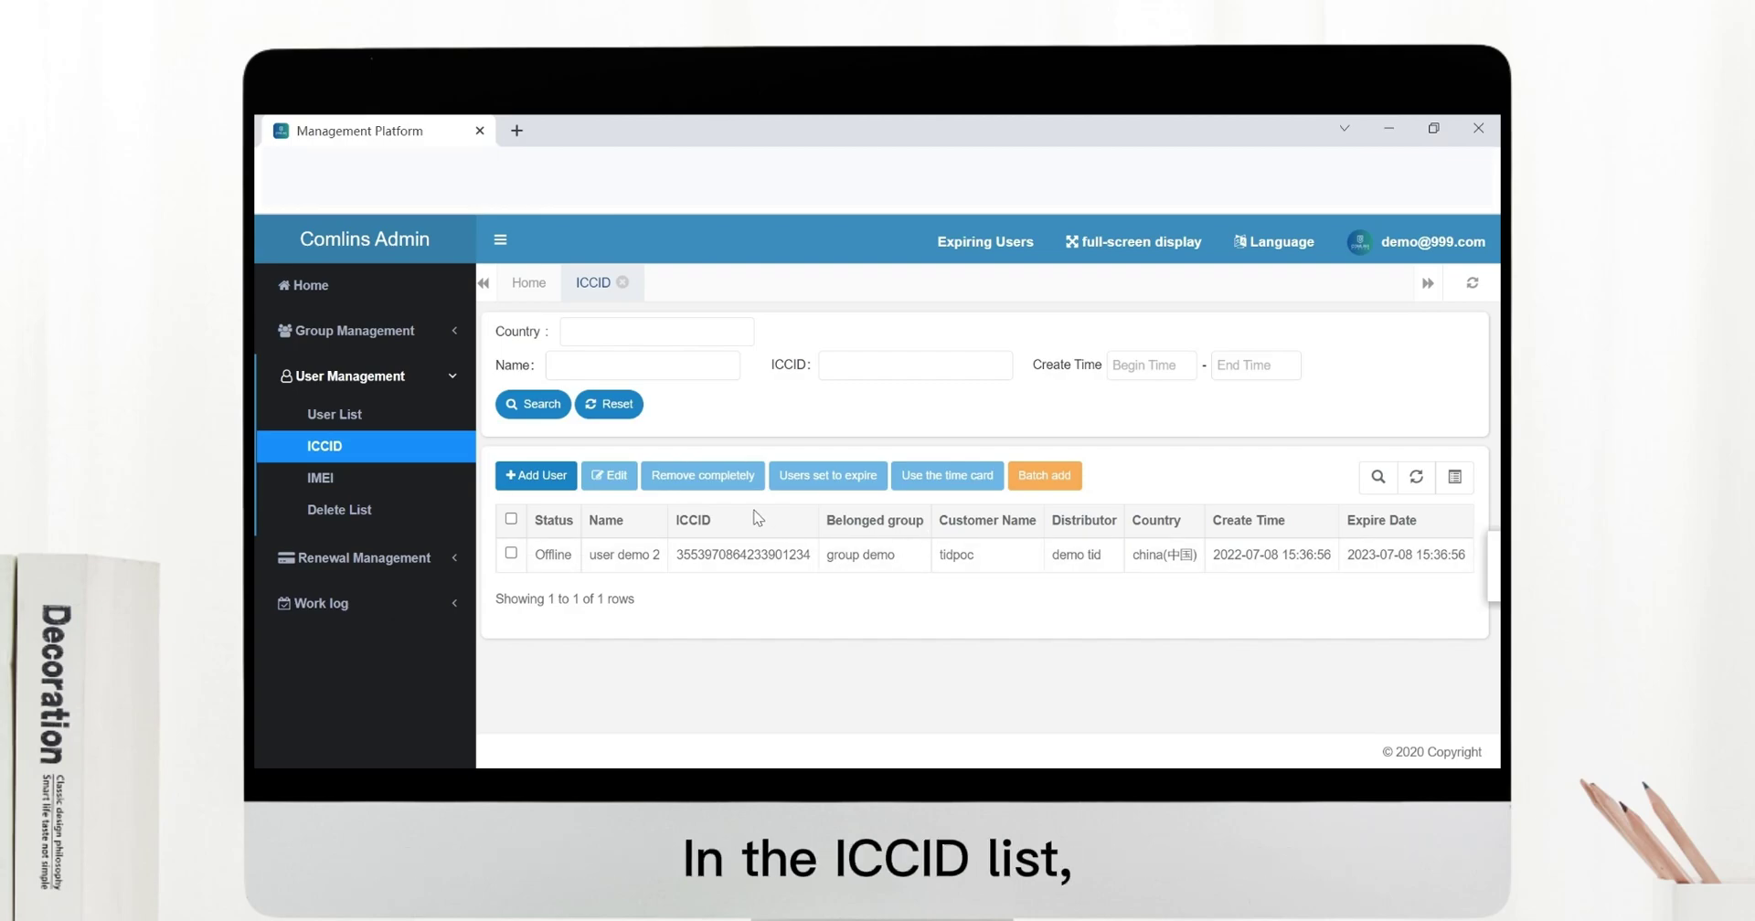
click(1049, 492)
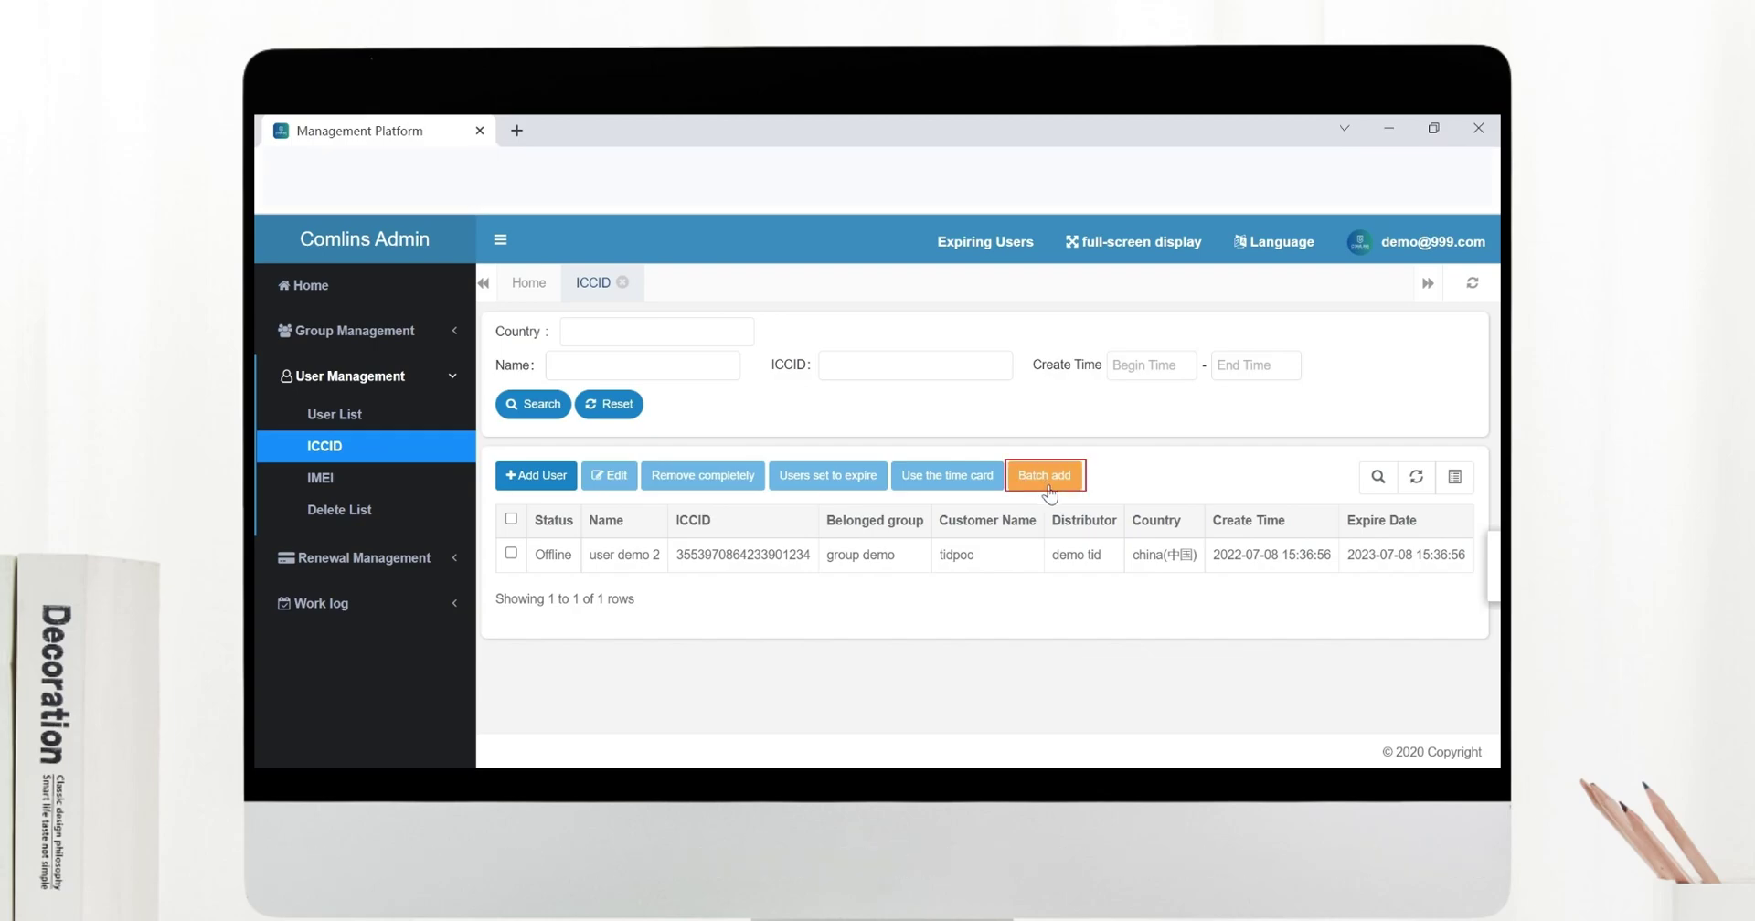
Open bulk upload, download the ICCID template, and choose ICCID.xlsx as the upload file.
click(1048, 492)
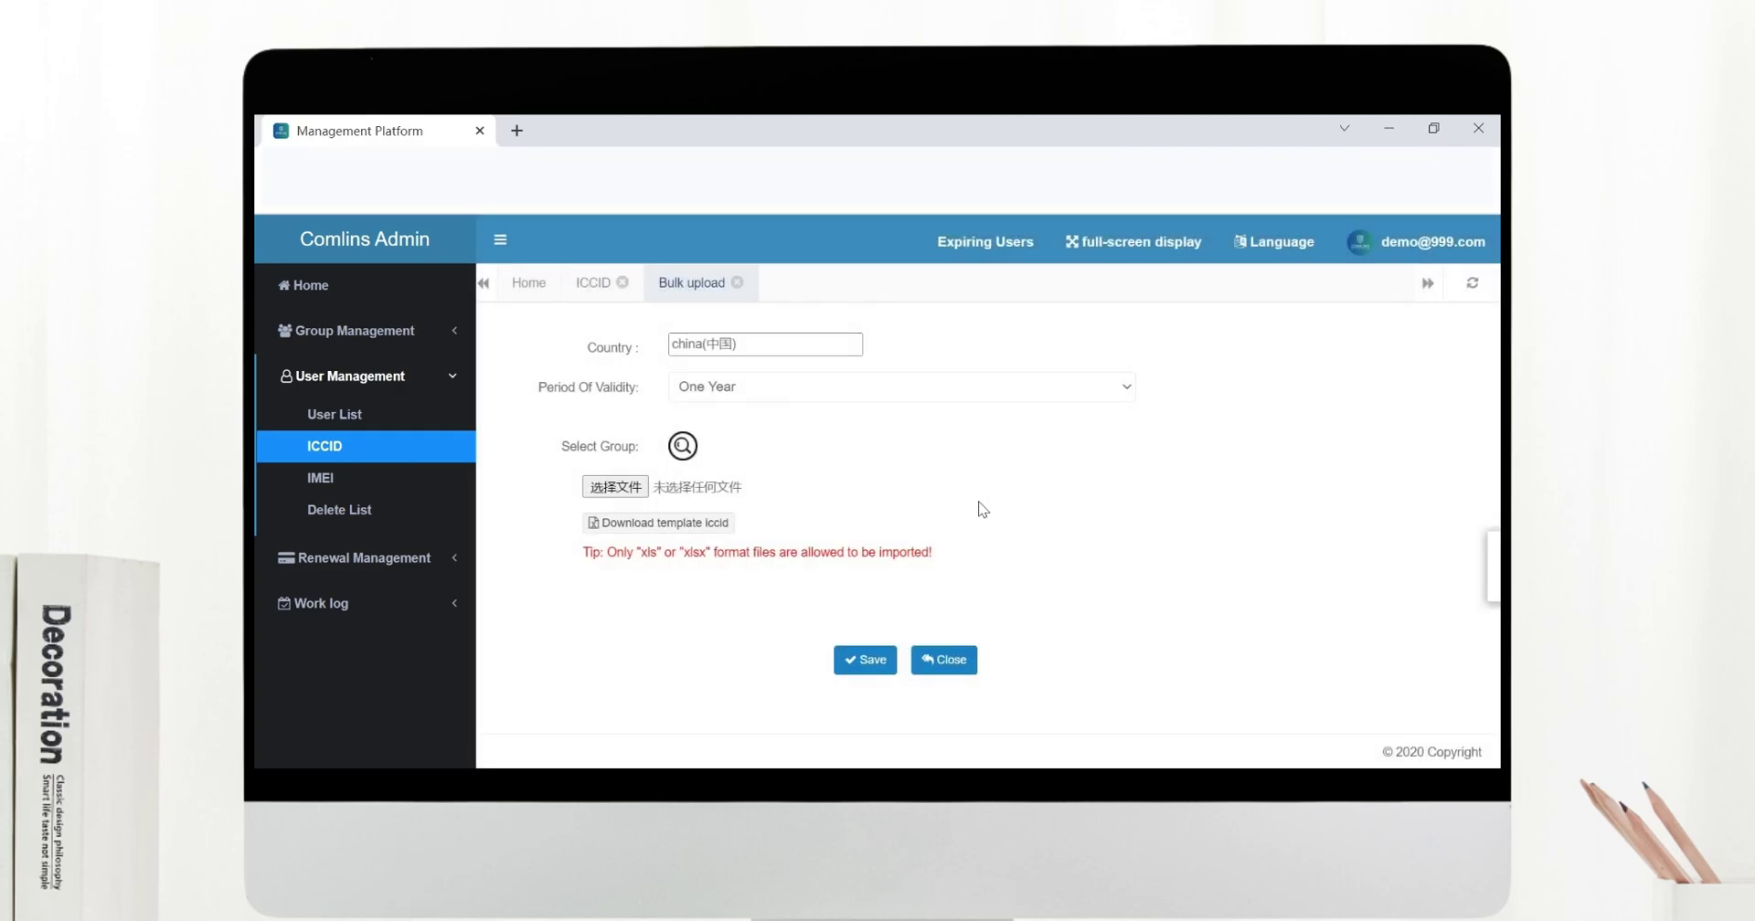
click(723, 528)
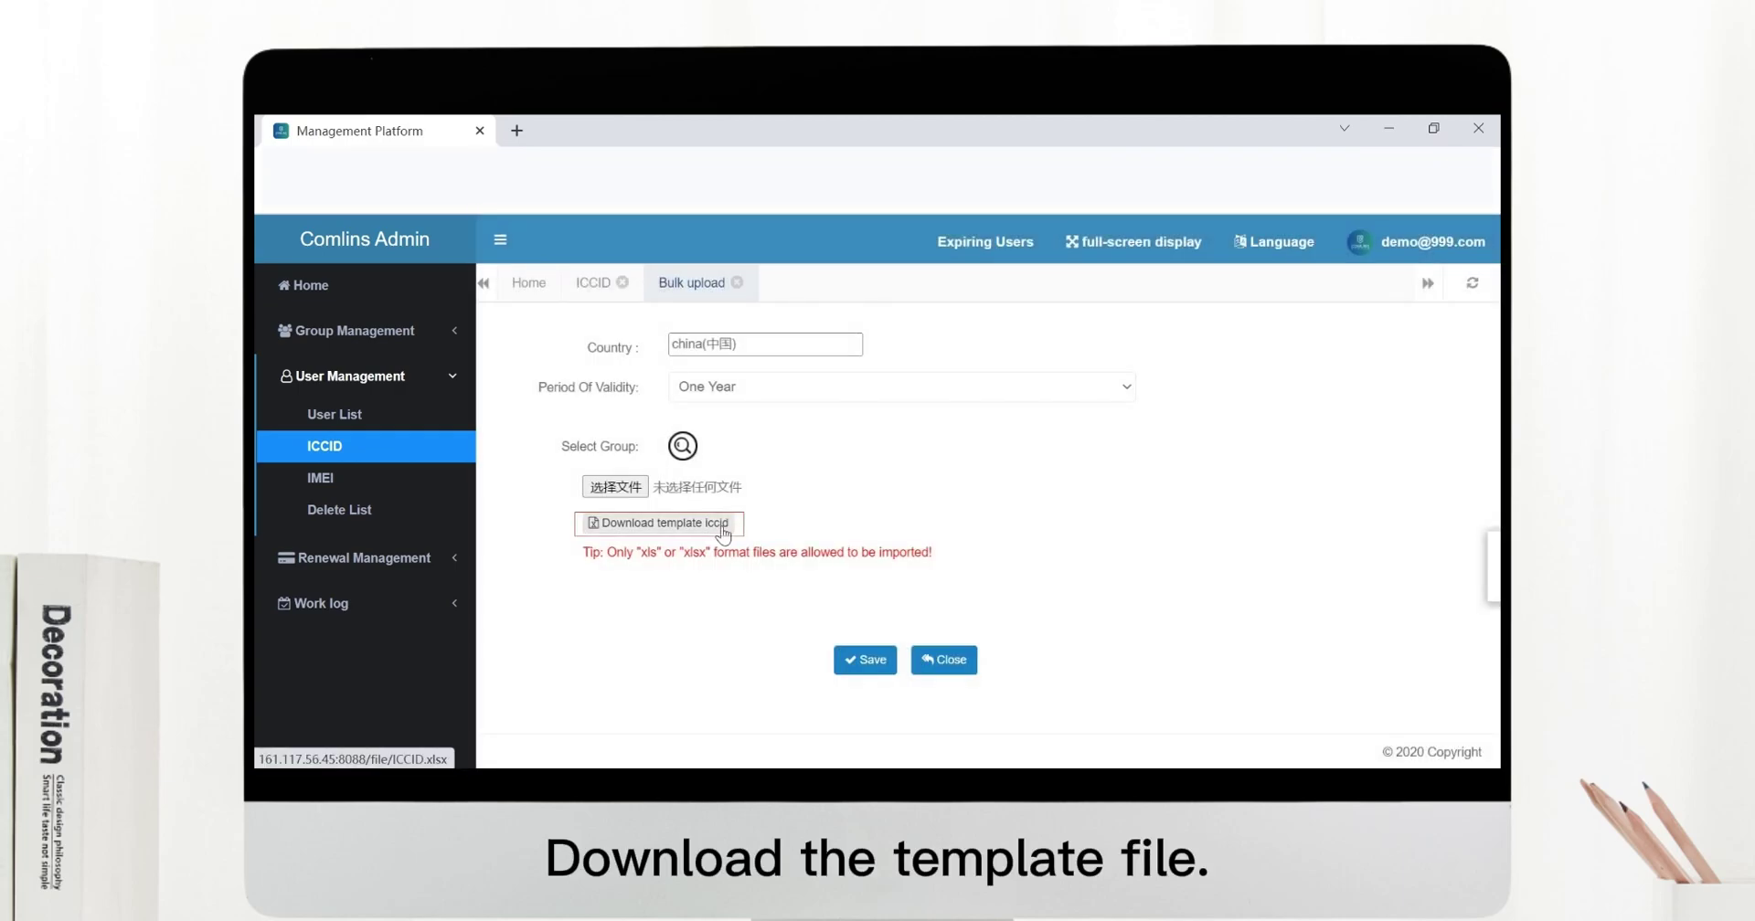
click(644, 488)
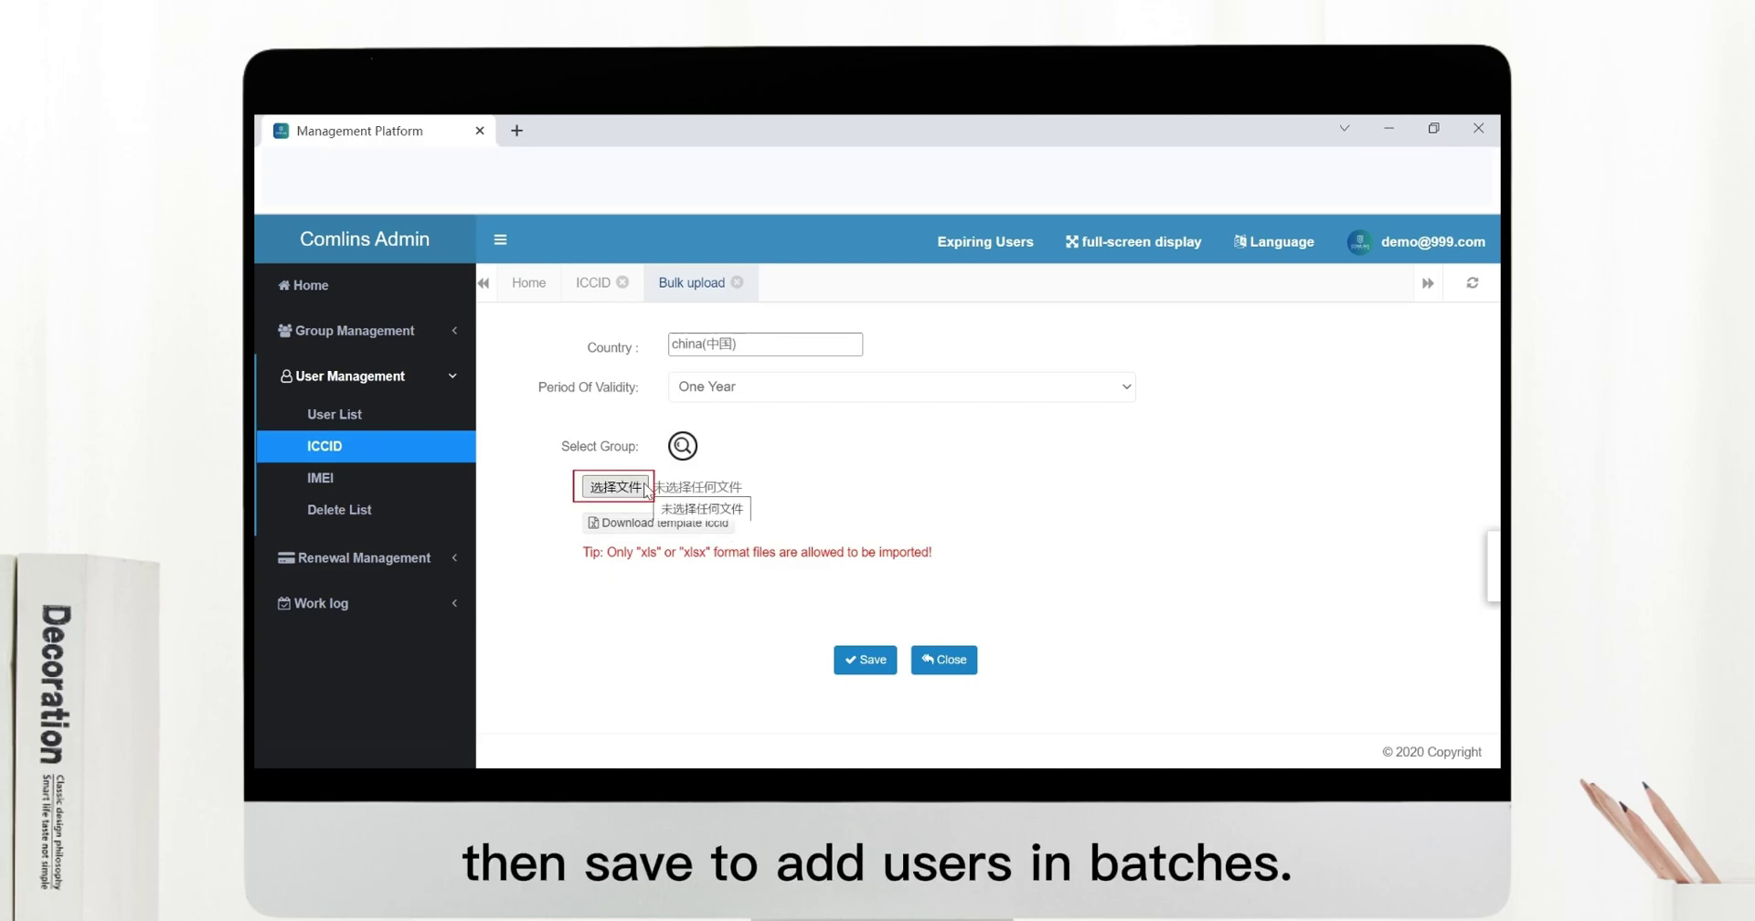
click(646, 489)
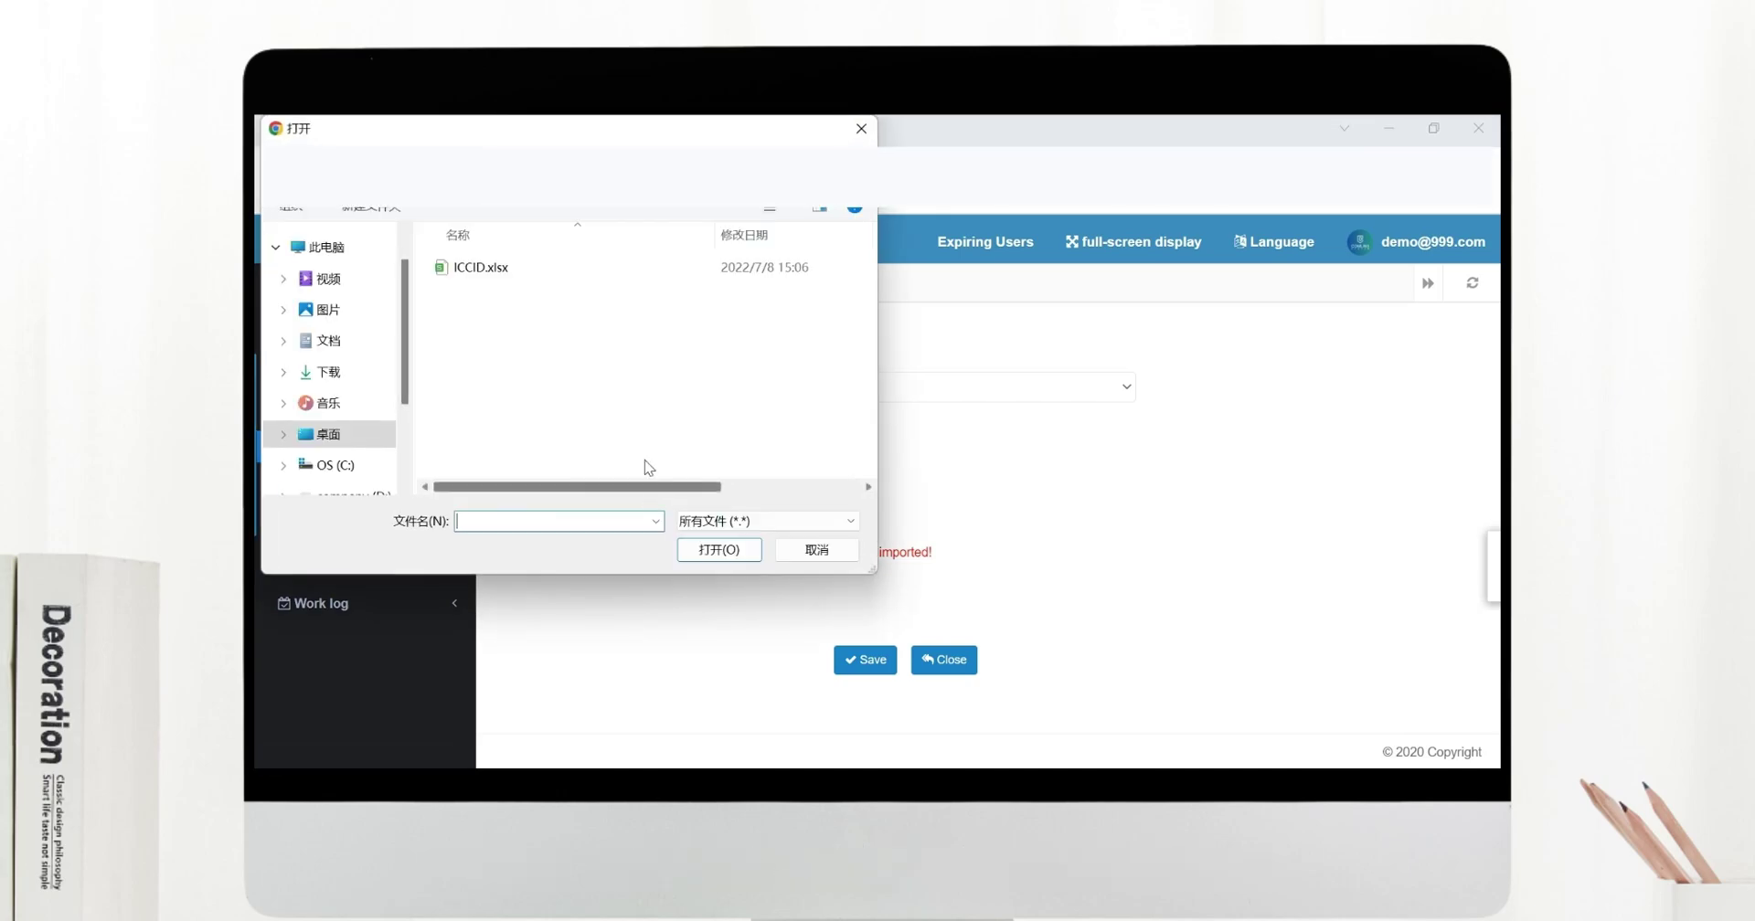
click(501, 273)
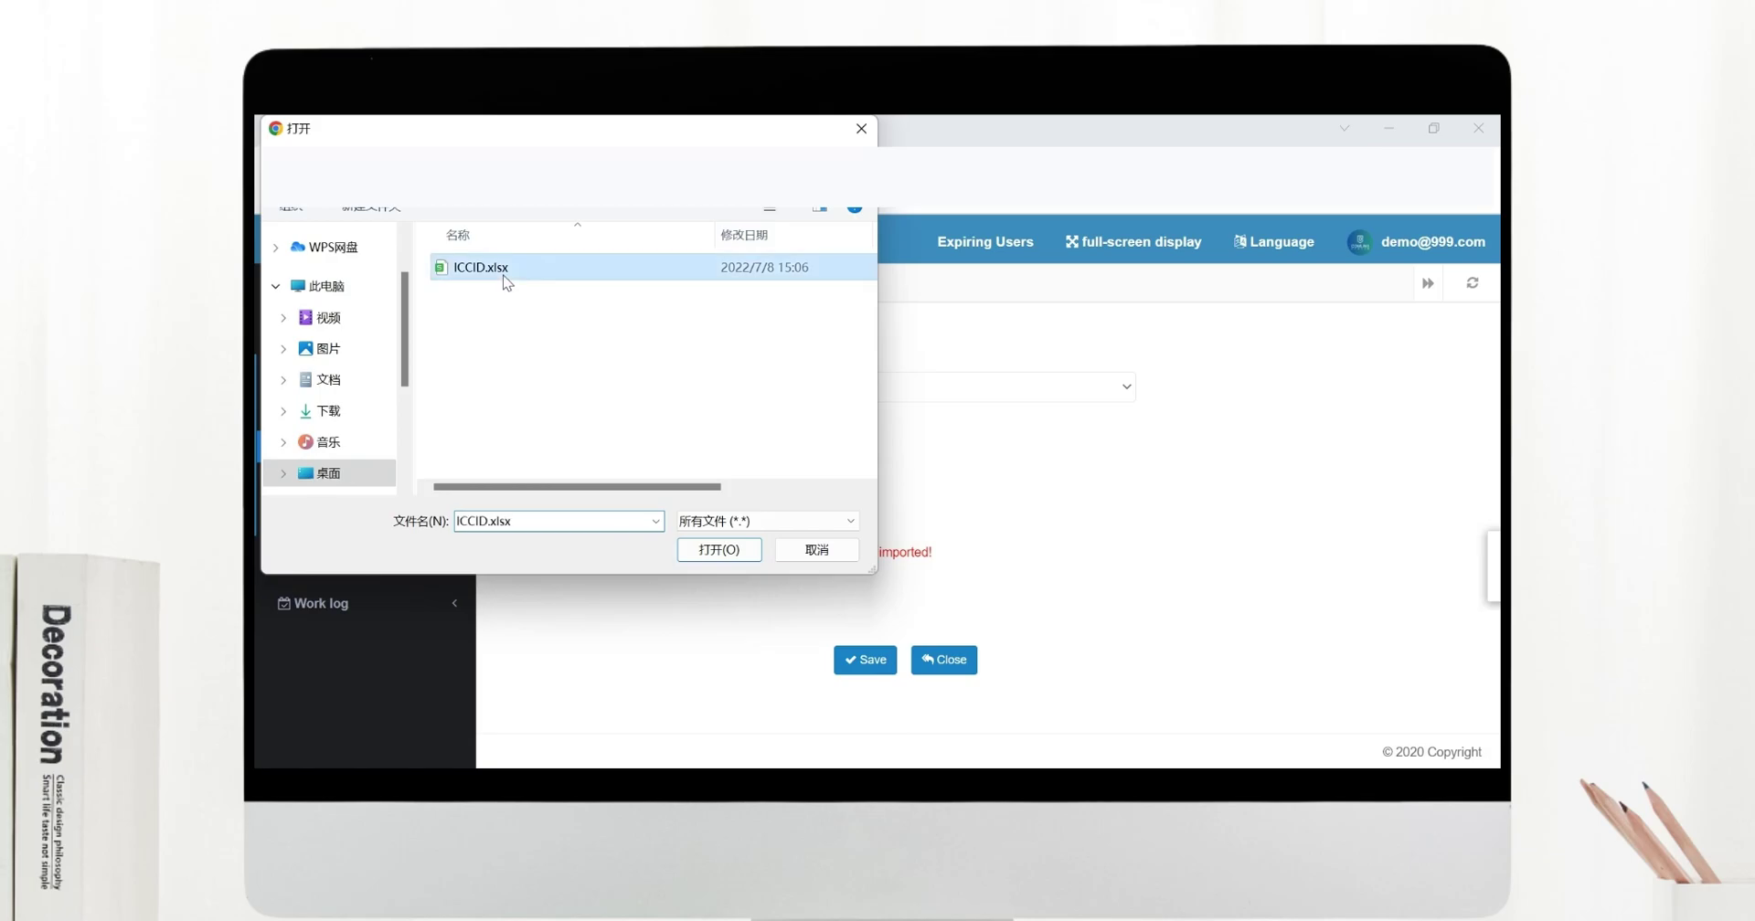
click(722, 551)
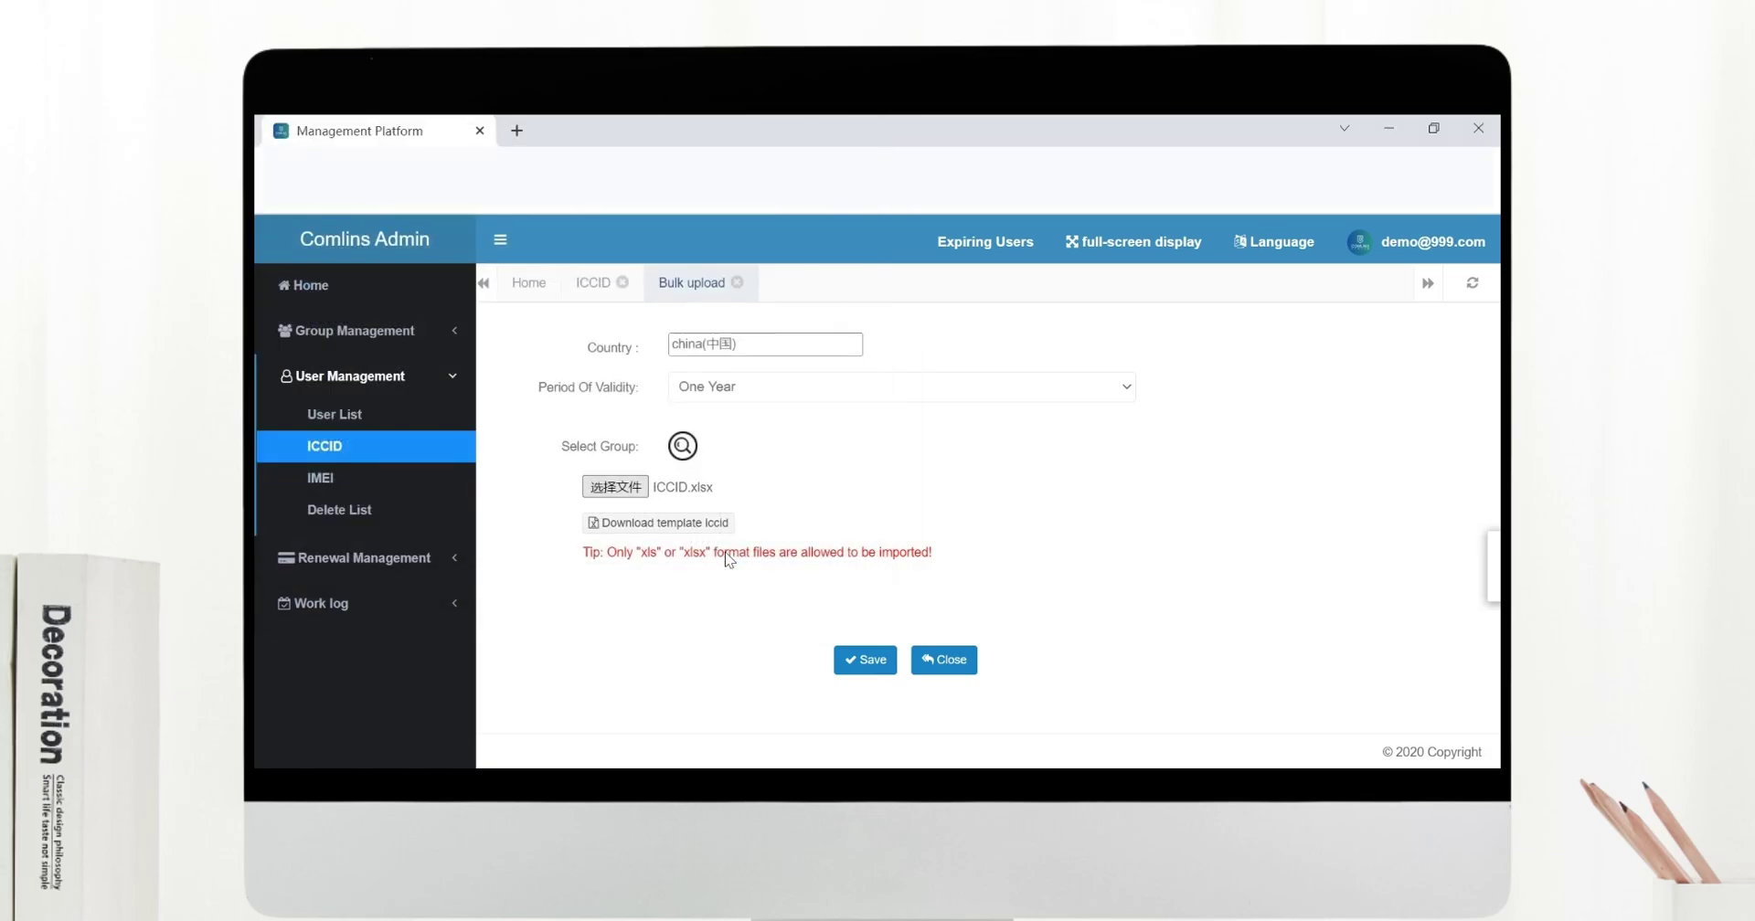
Upload ICCID.xlsx to load User demo 1–3, try saving, and dismiss the already-exists error.
click(864, 659)
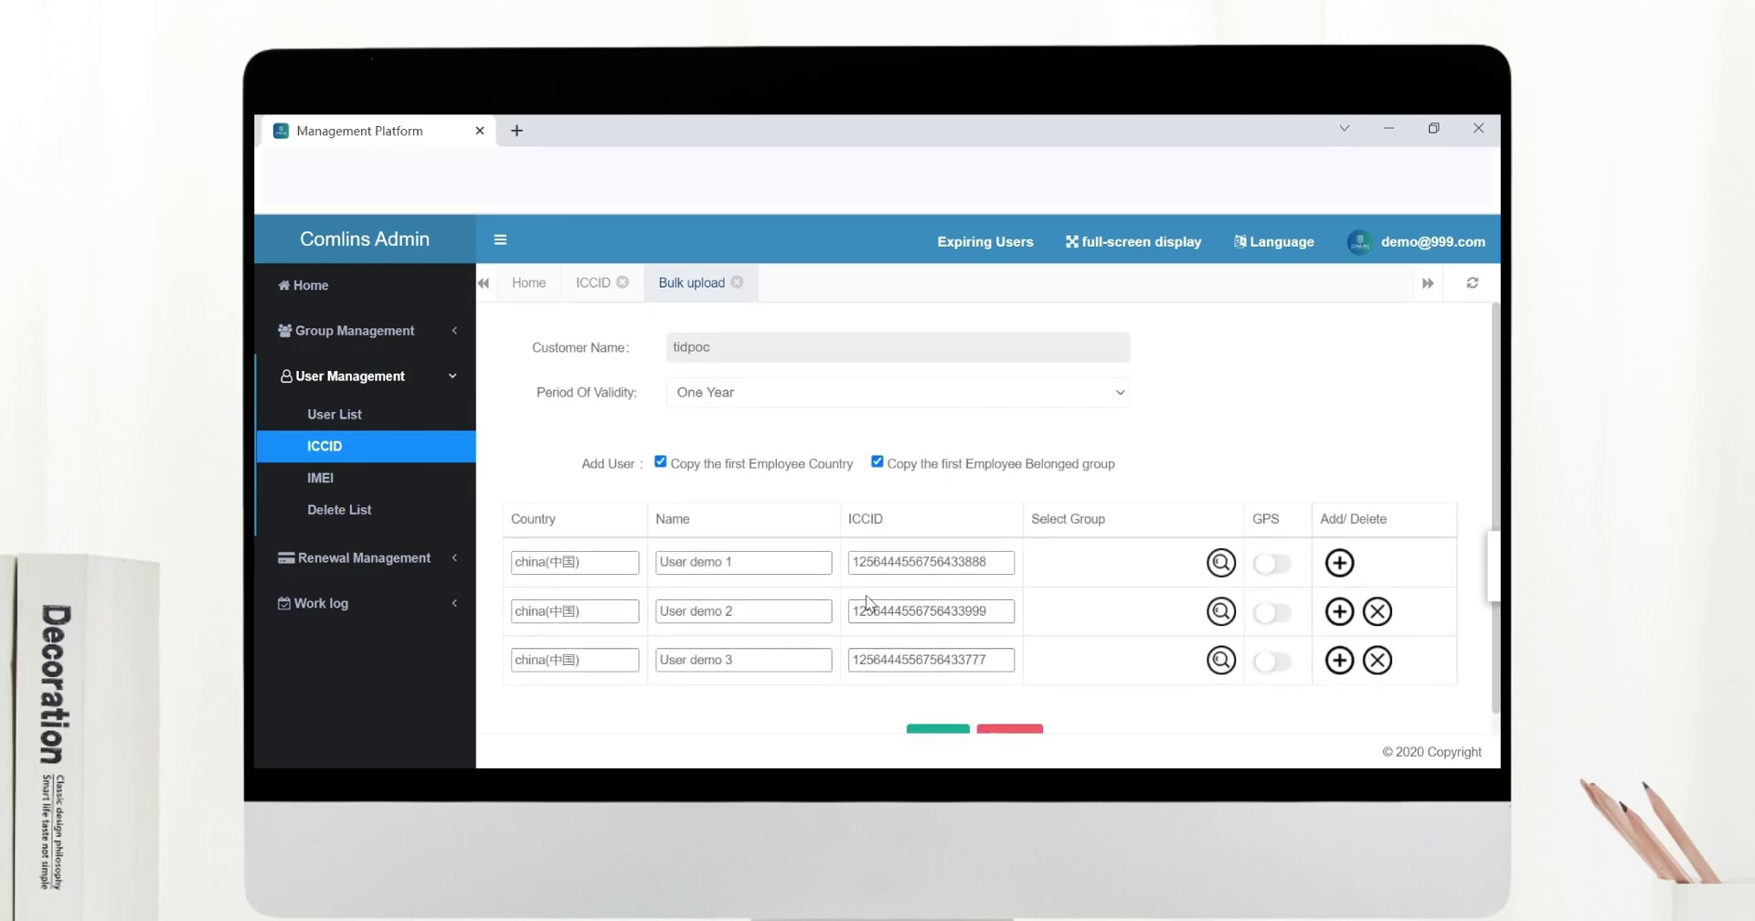
scroll(866, 603, down, 1)
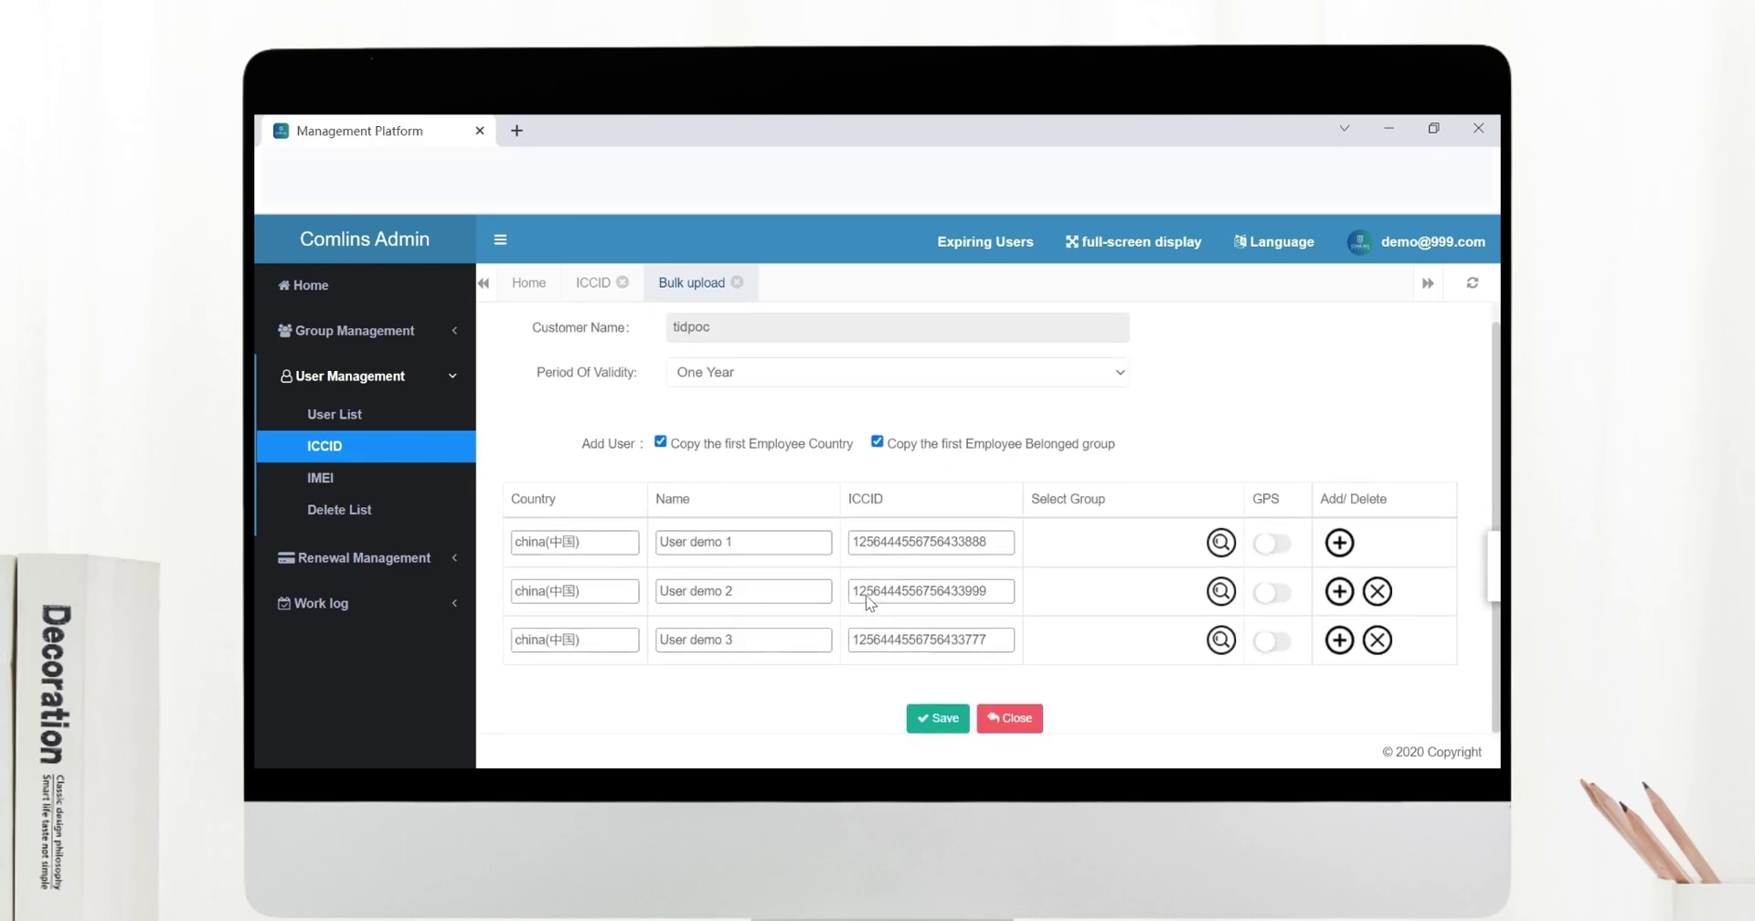
click(946, 722)
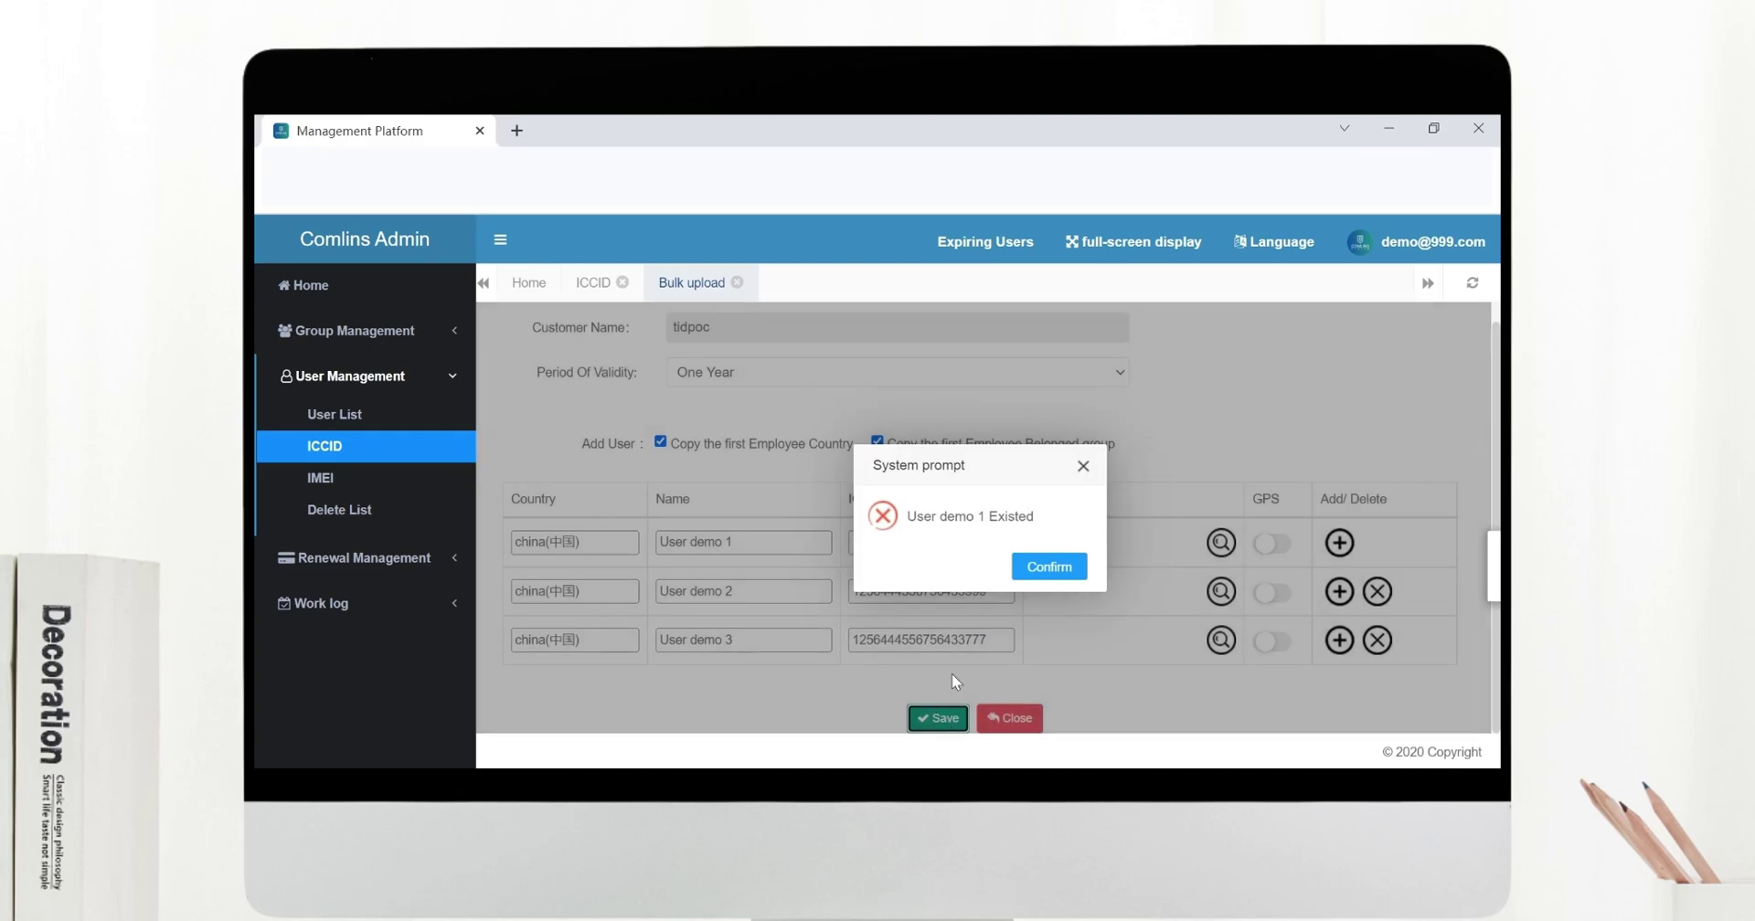
click(1028, 564)
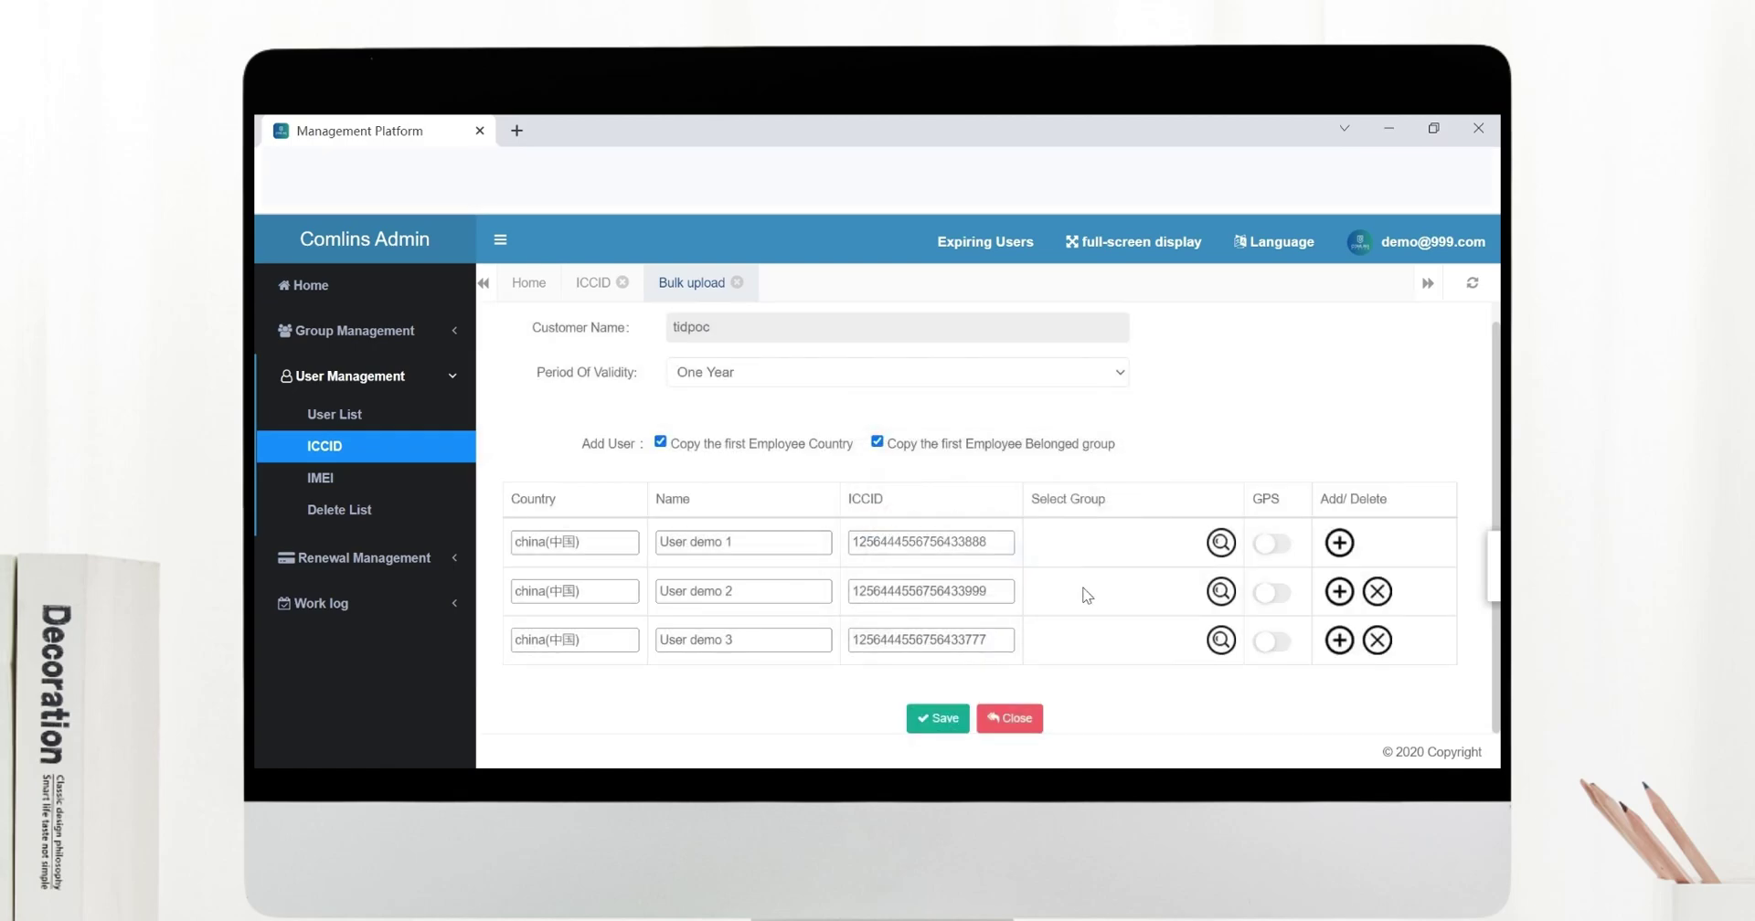
Close bulk upload and start a new account from the IMEI user list.
click(1038, 725)
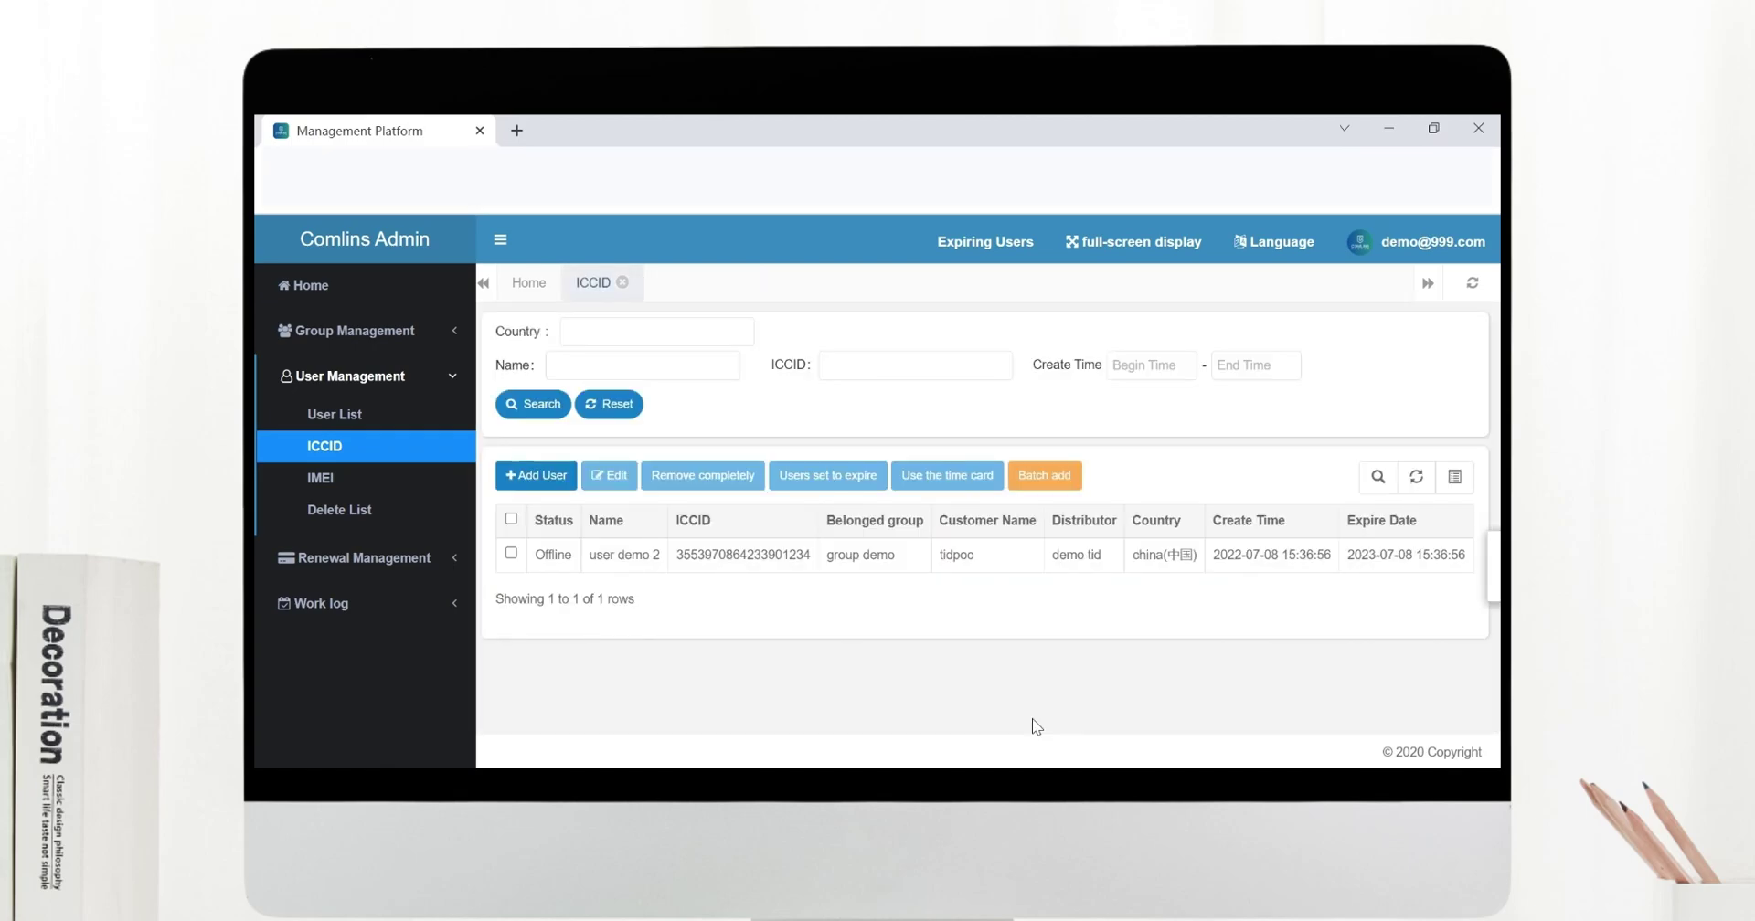
click(357, 486)
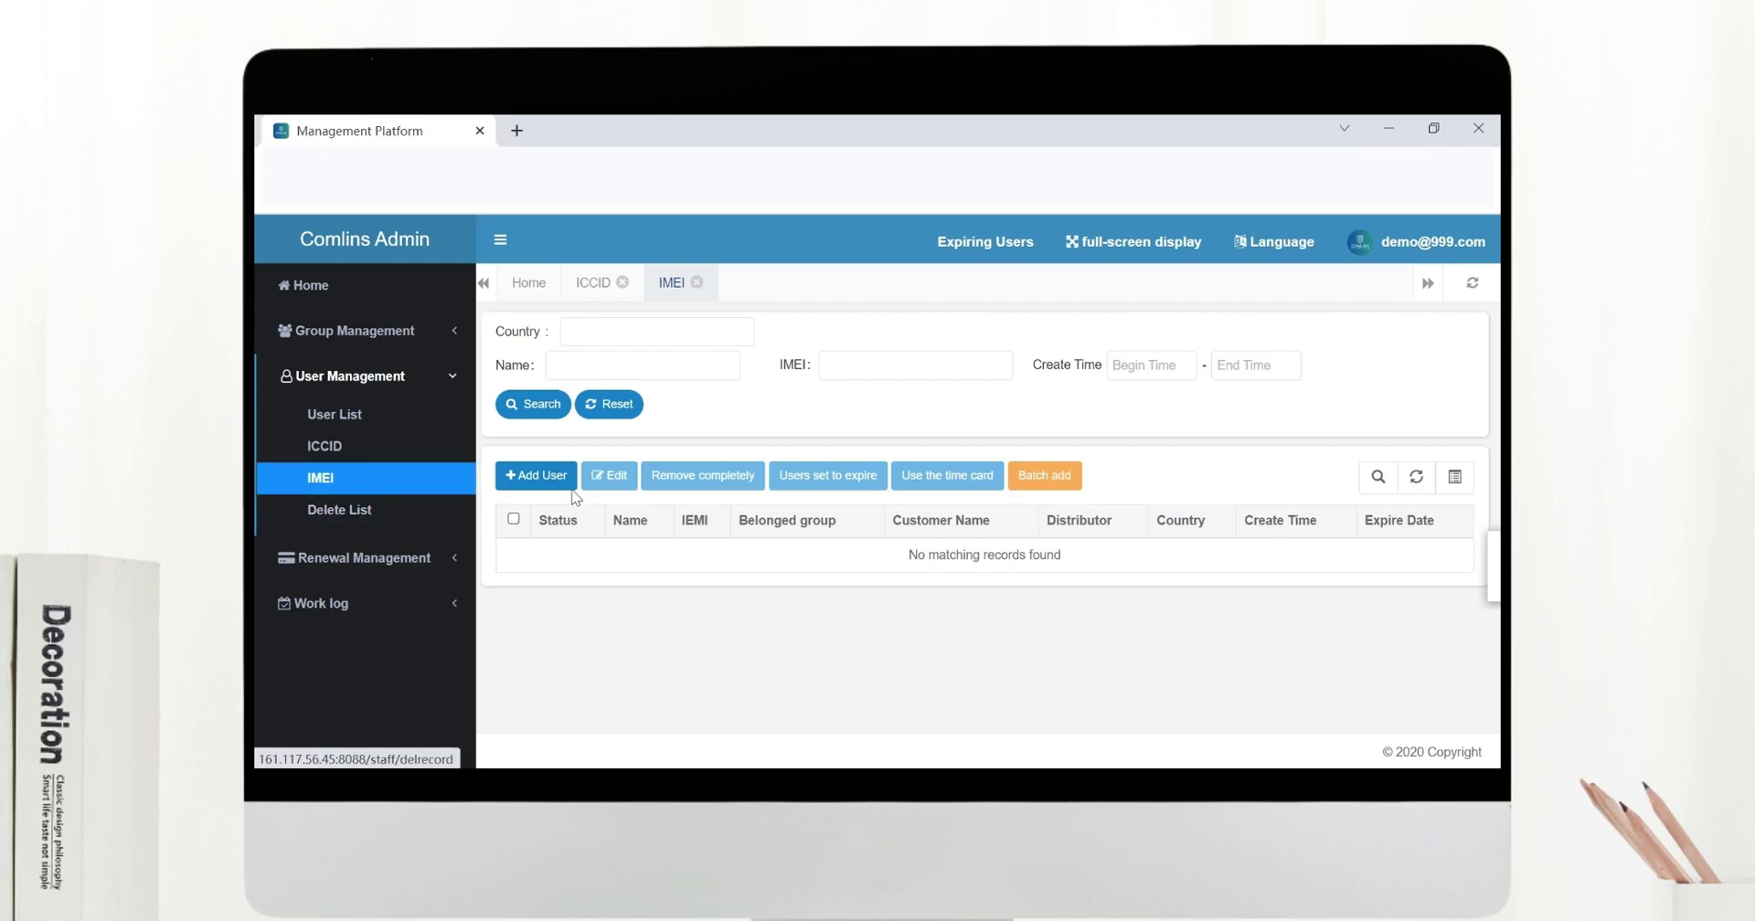
click(567, 477)
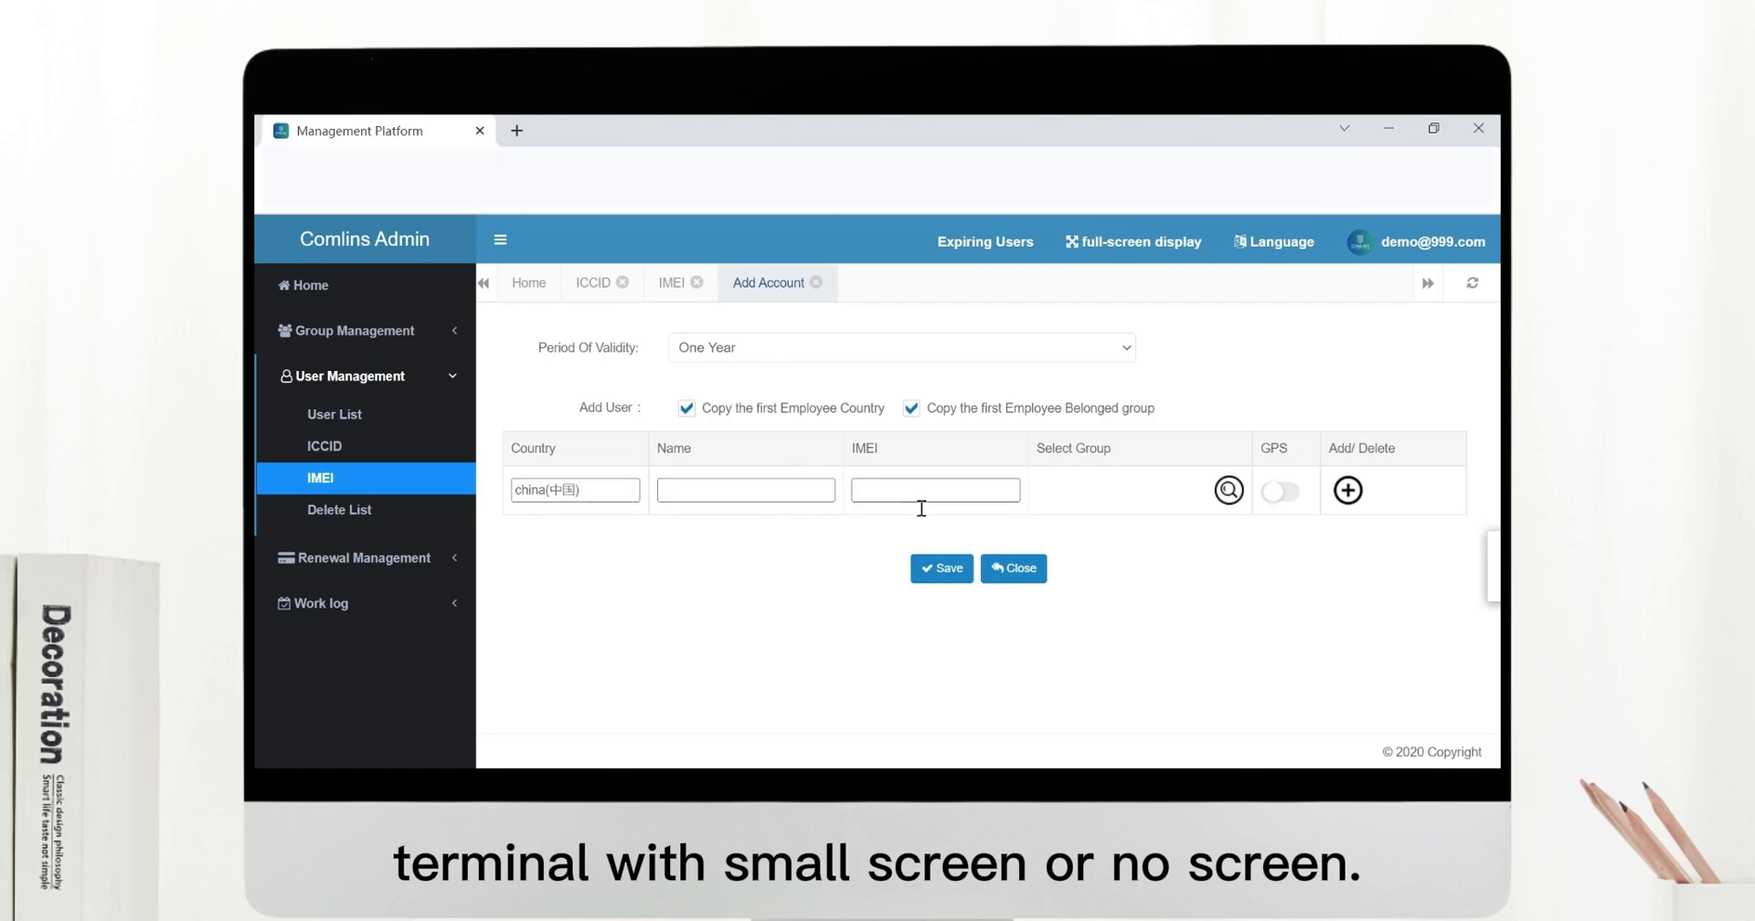
Enter the pasted 15-digit IMEI and a user name, assign group demo, and save.
click(922, 503)
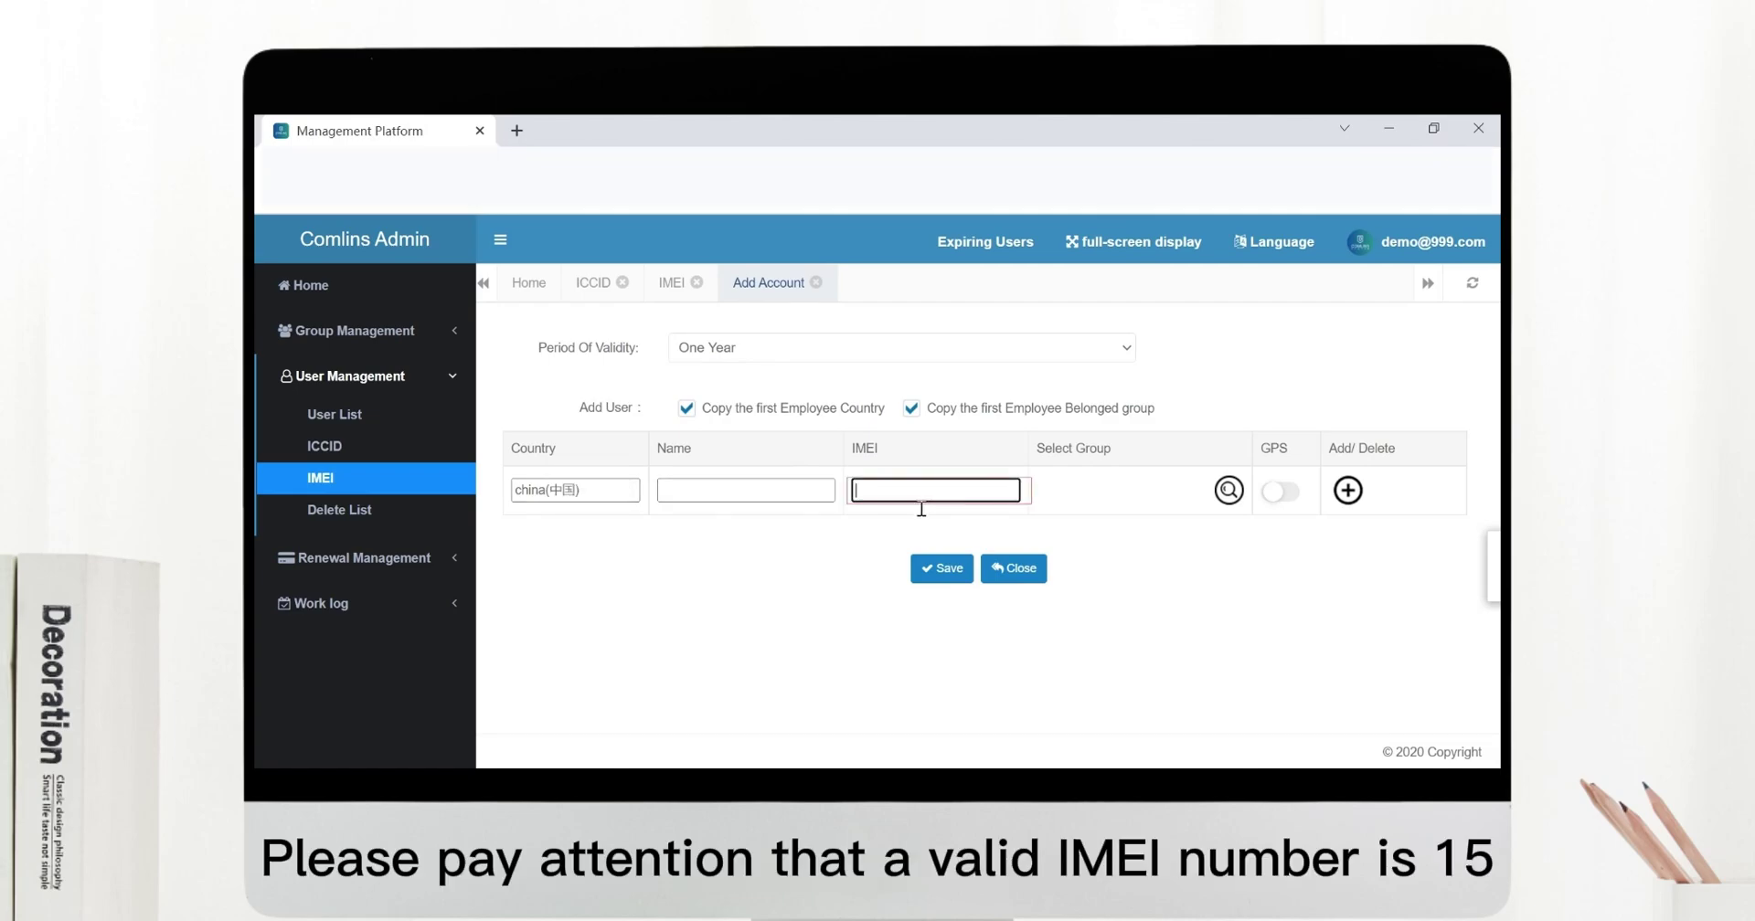
key(ctrl+v)
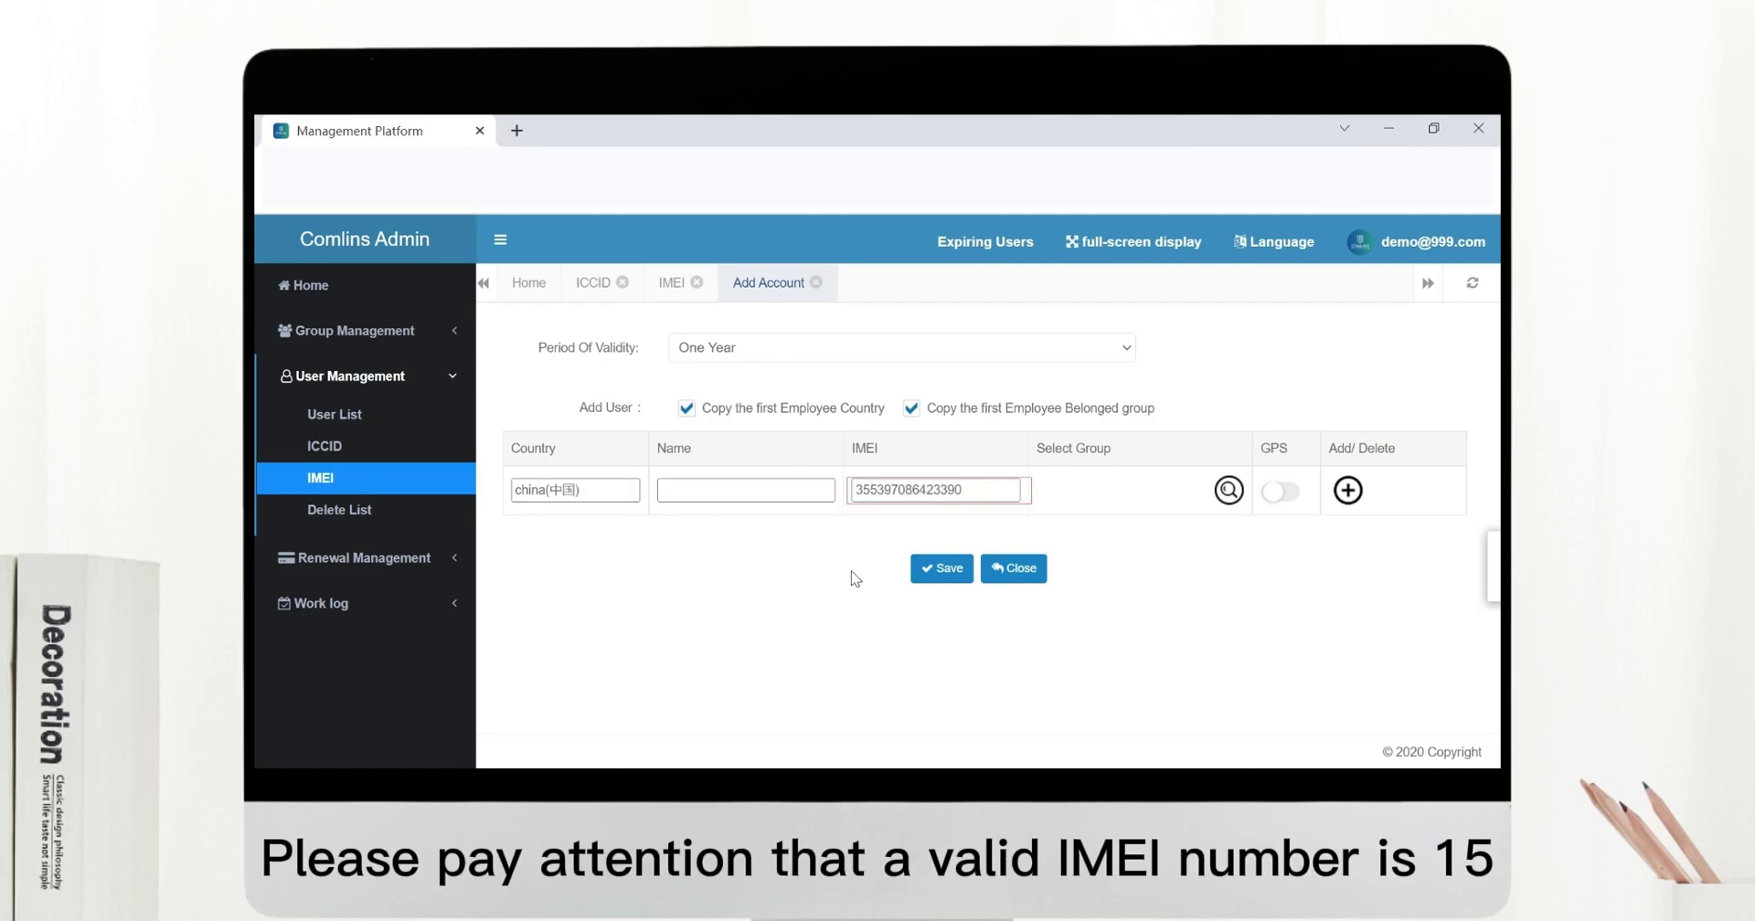
click(794, 492)
text(us)
text(er dome)
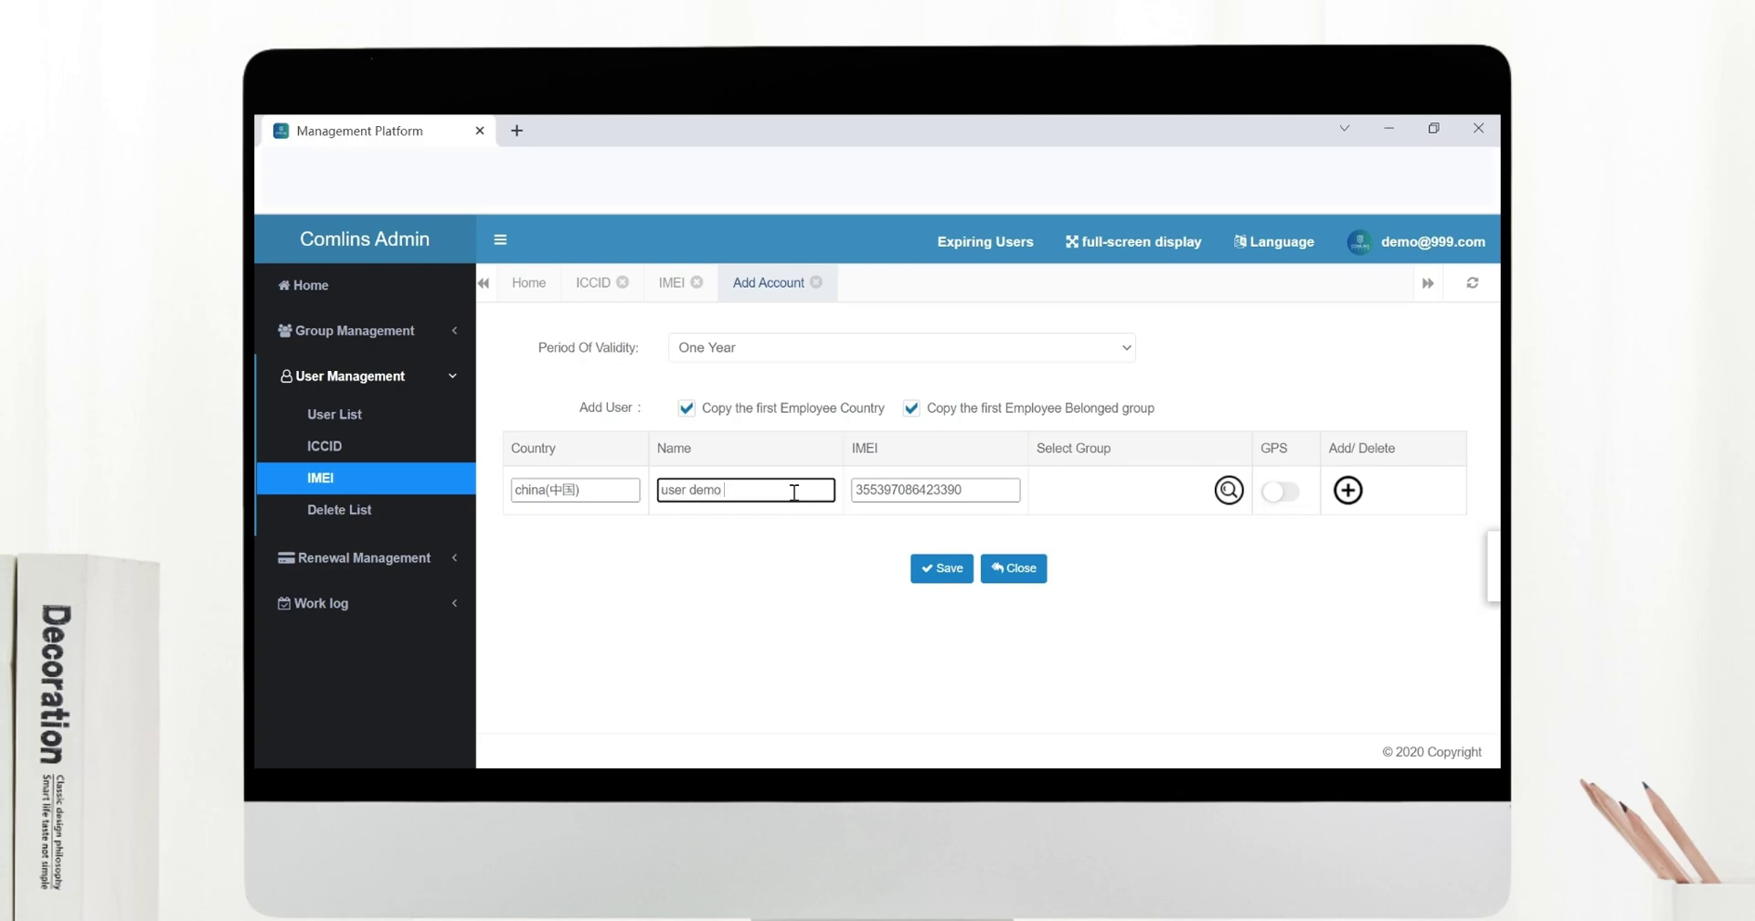
click(1228, 493)
click(795, 439)
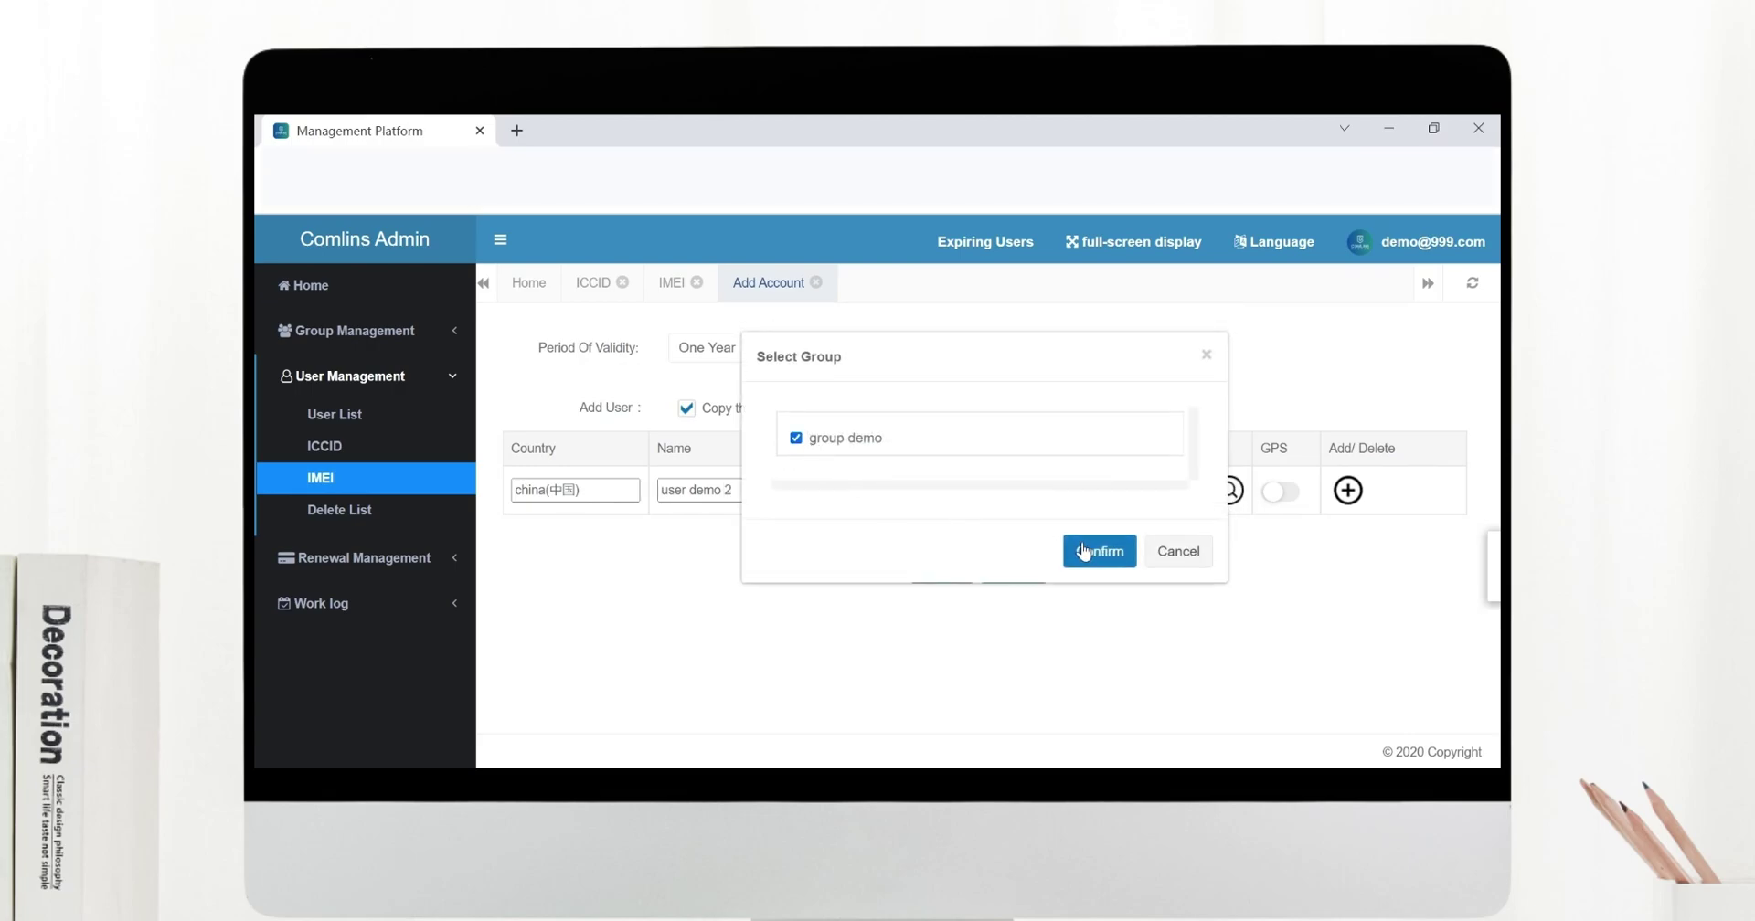
click(1096, 551)
click(946, 571)
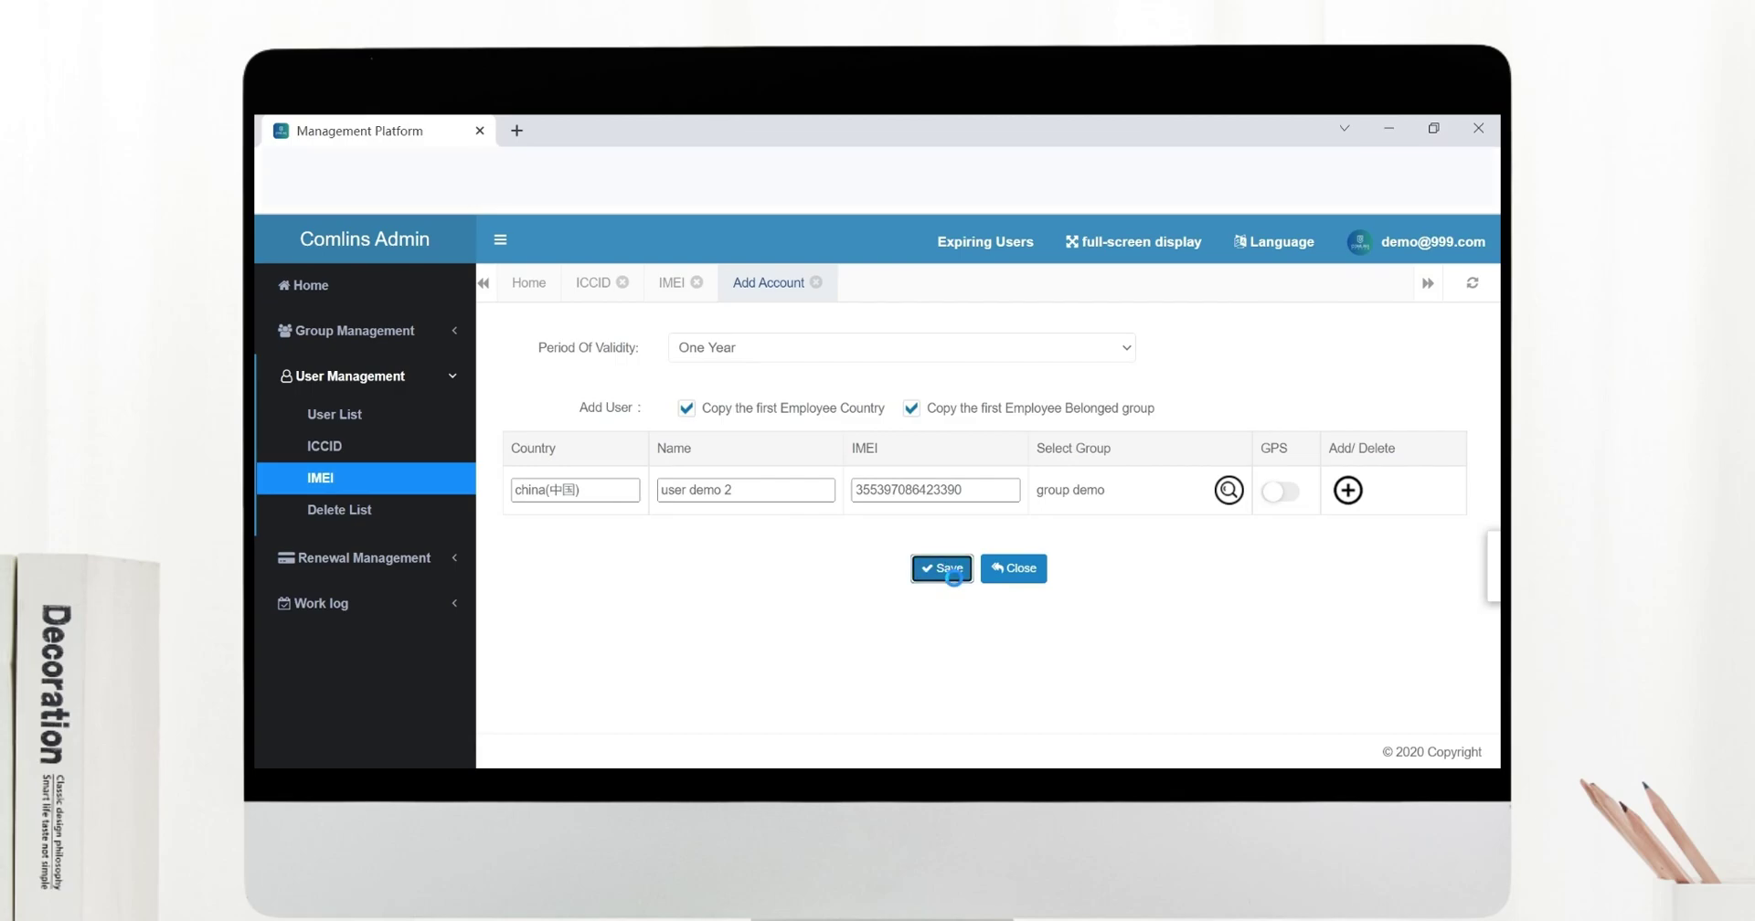
Dismiss the duplicate-name warning, change the name's trailing number, and save again.
click(1038, 567)
drag(728, 492, 771, 506)
text(3)
click(937, 569)
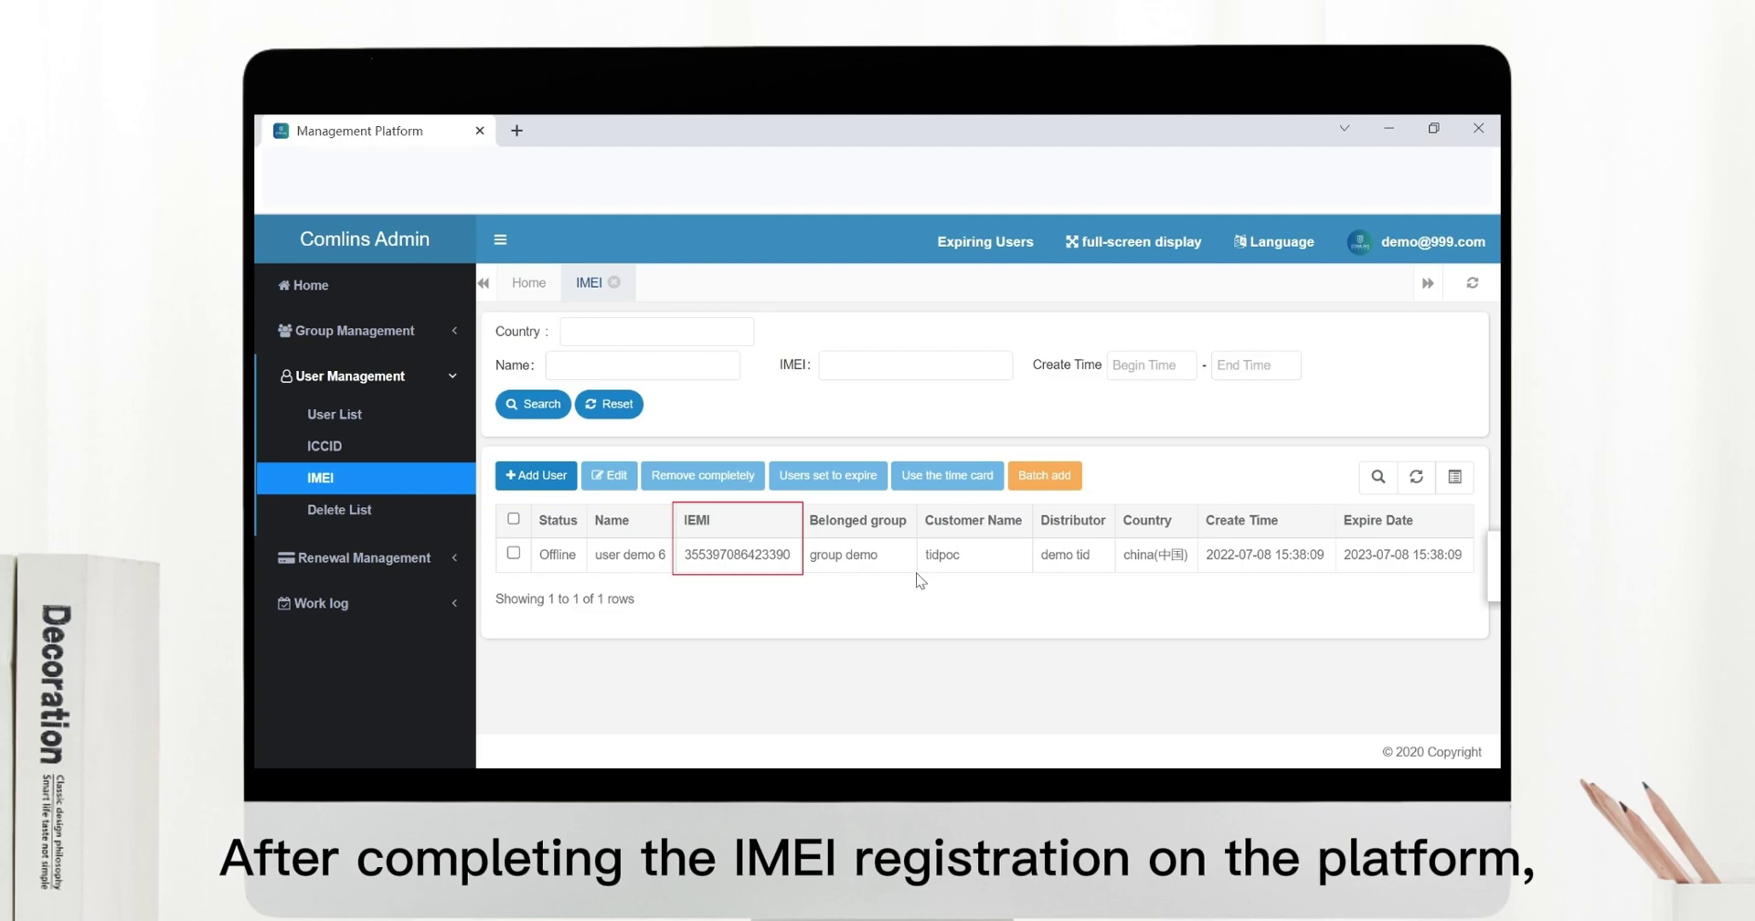
View the Delete List, then expand Renewal Management.
click(369, 519)
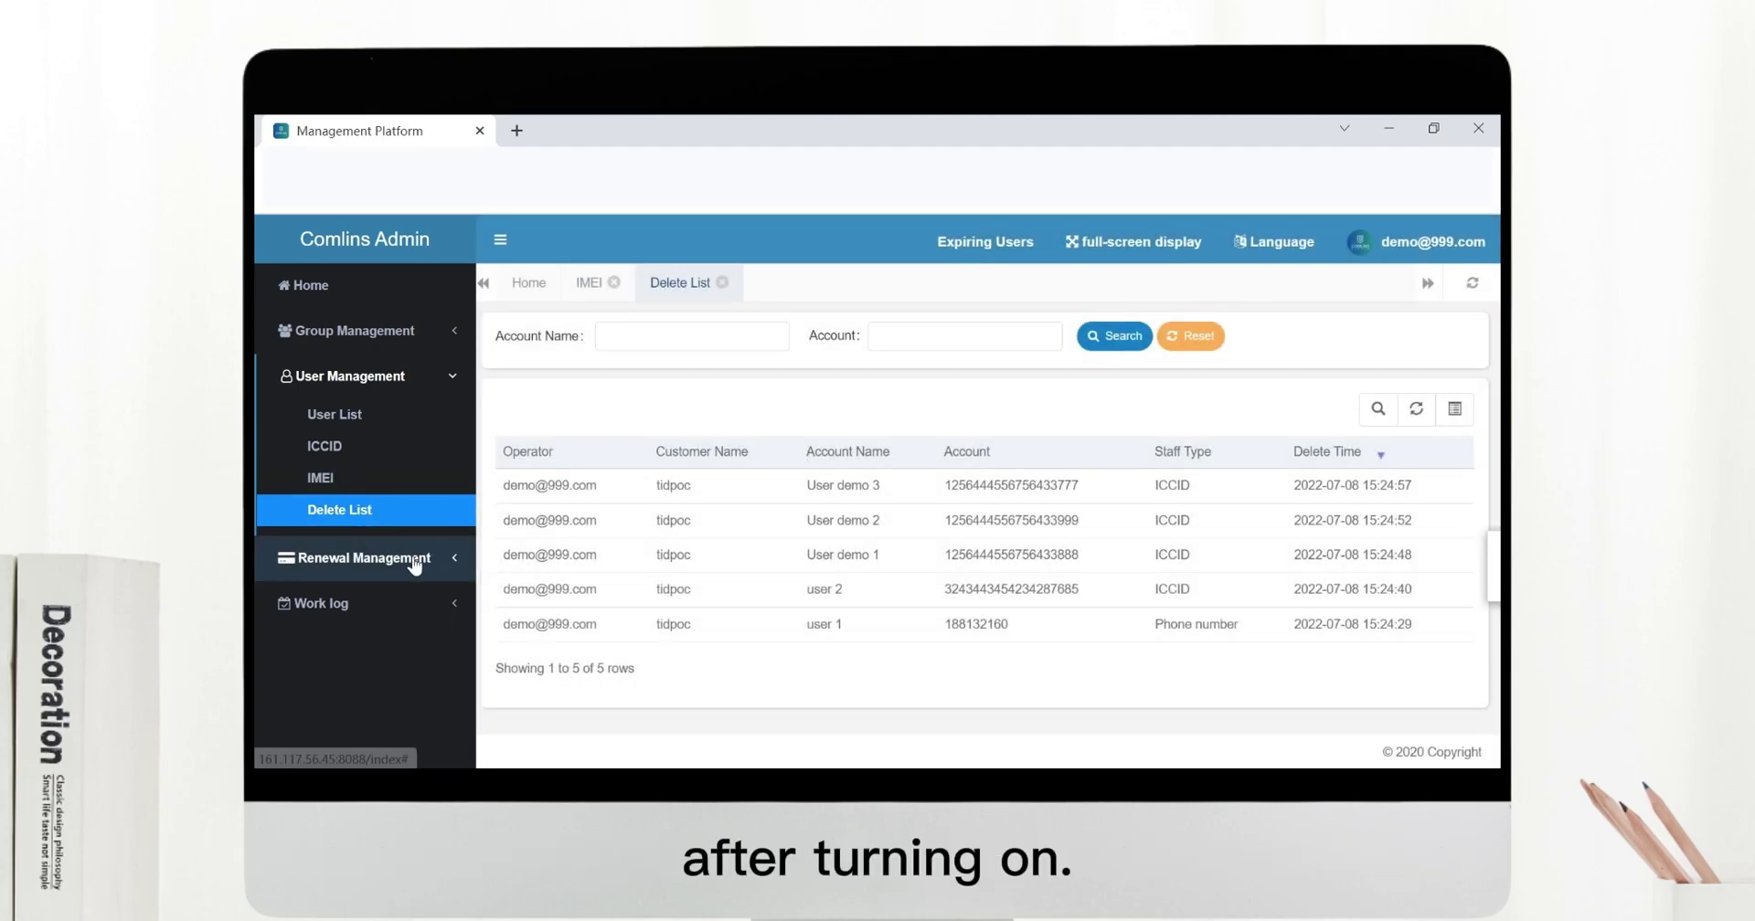
click(414, 566)
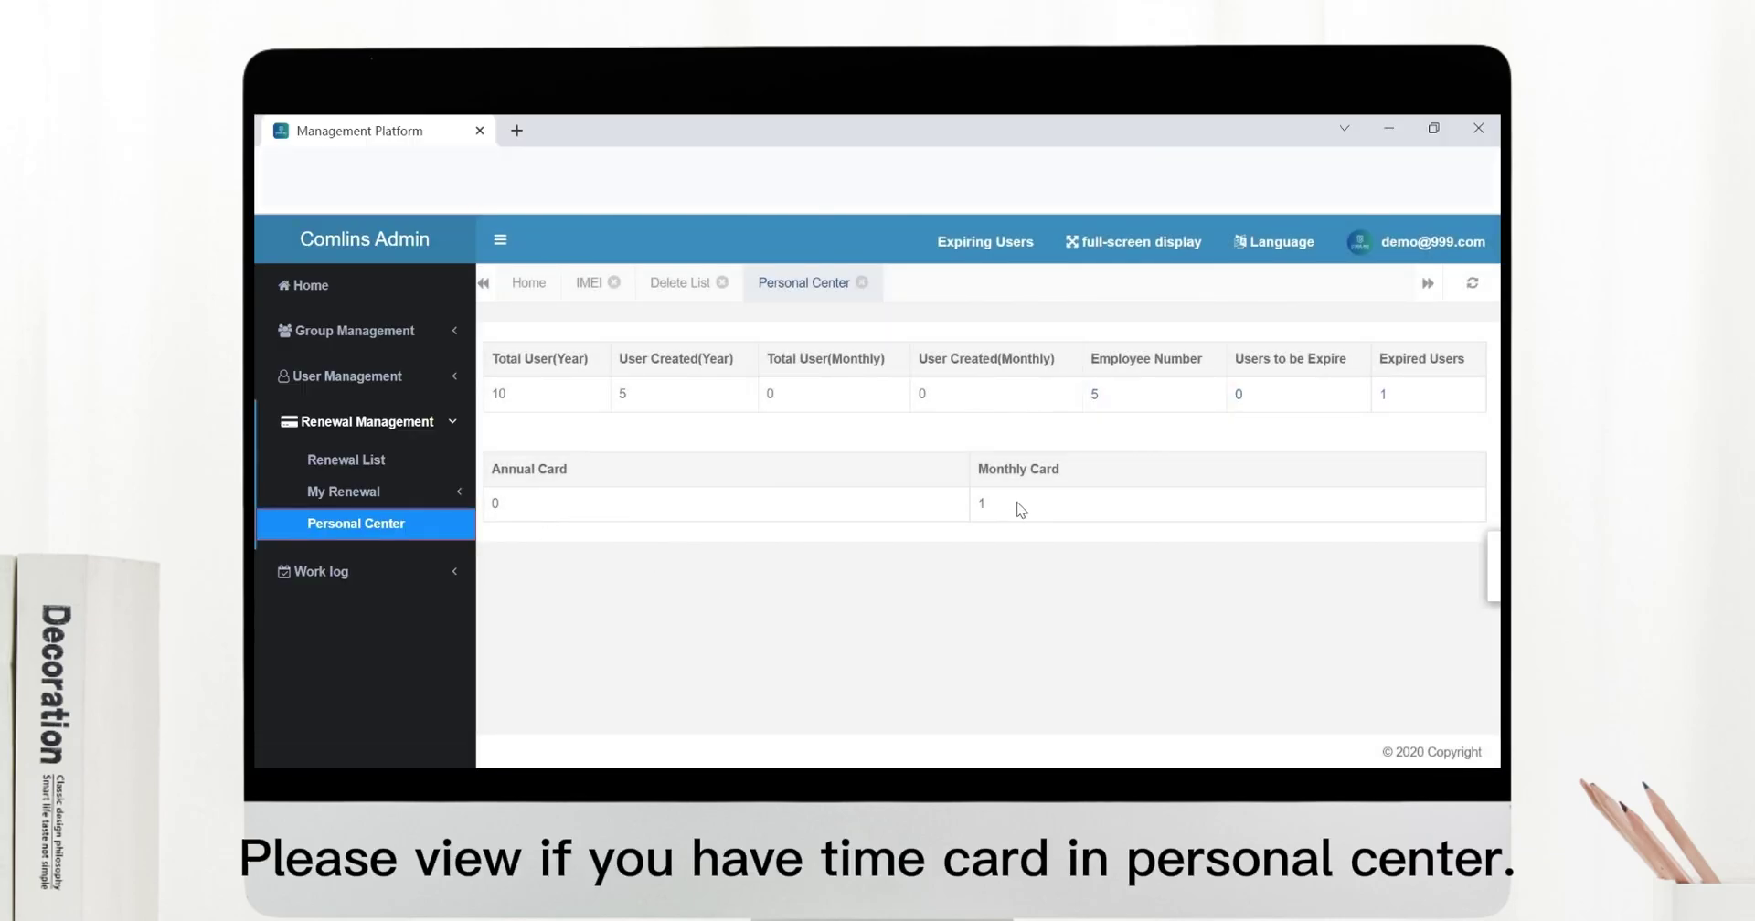
In the User List, renew expired user A with the Monthly Card, extending expiry to 2022-08-08.
click(991, 546)
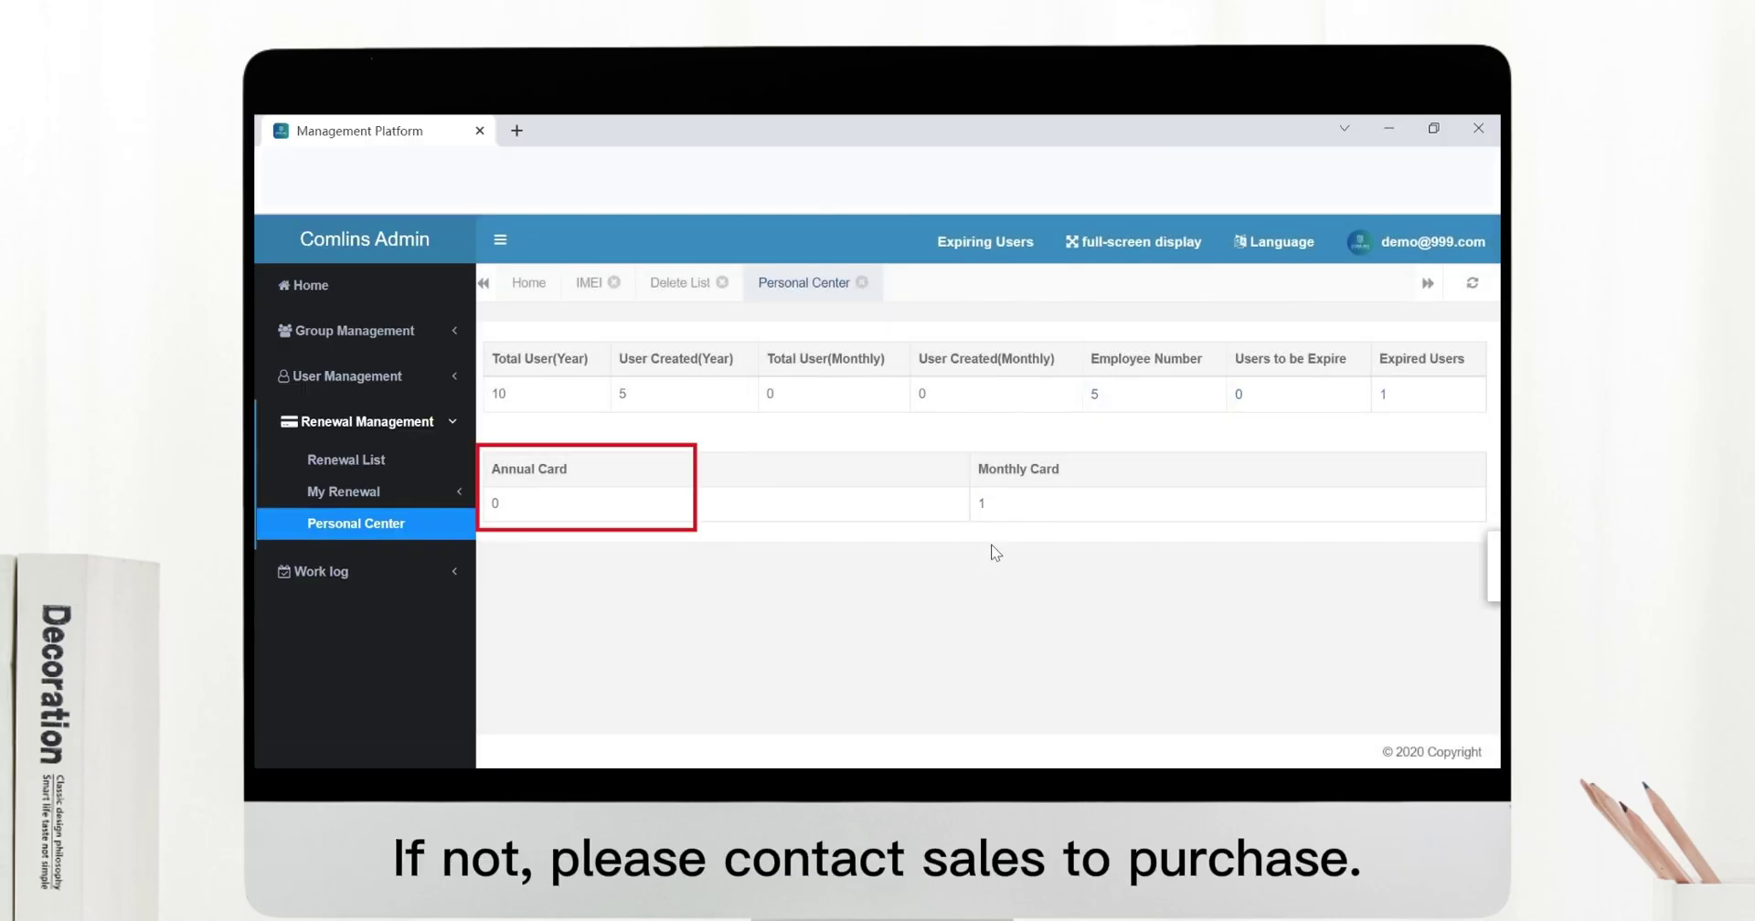
click(355, 376)
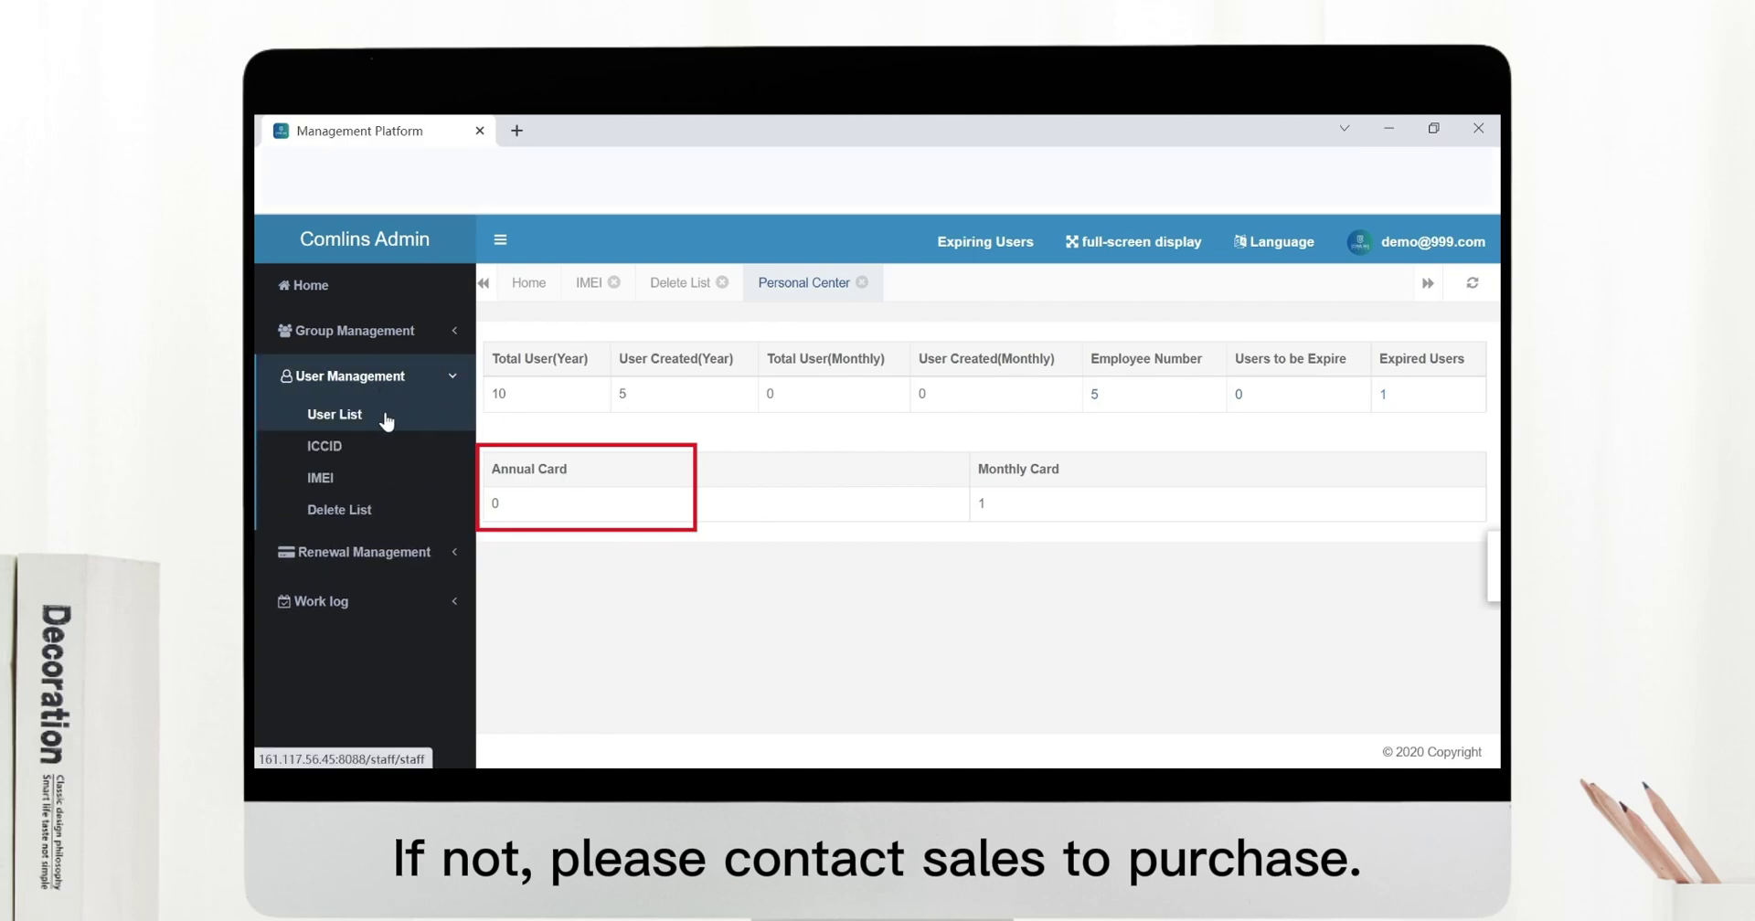
click(363, 417)
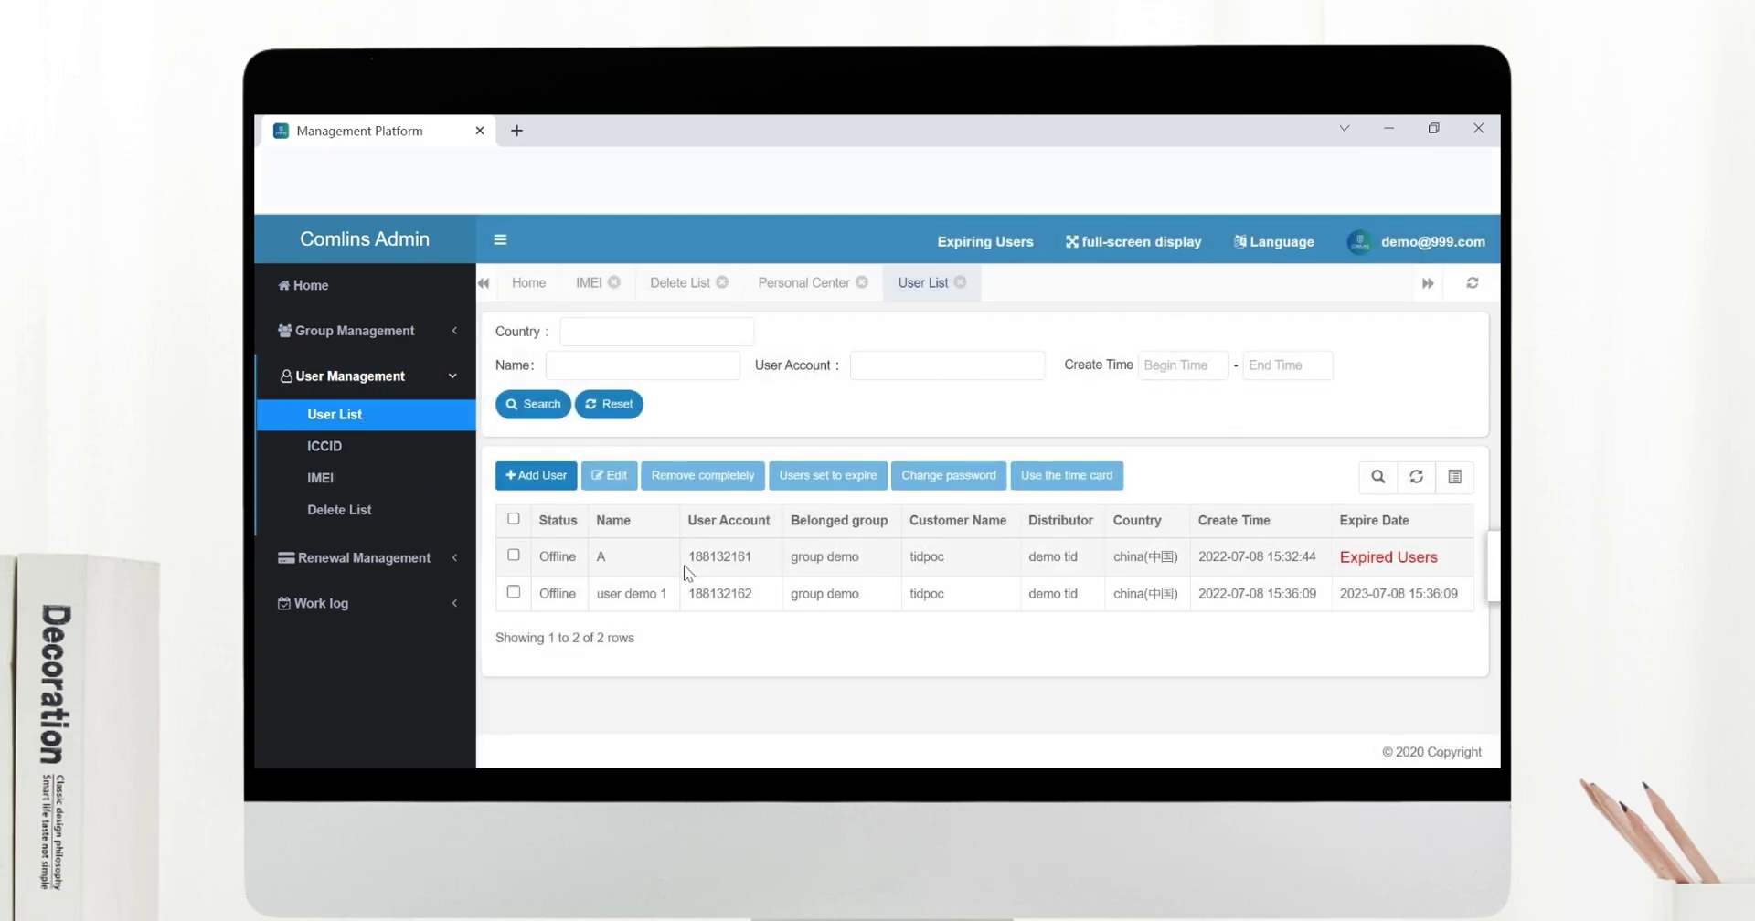
click(513, 557)
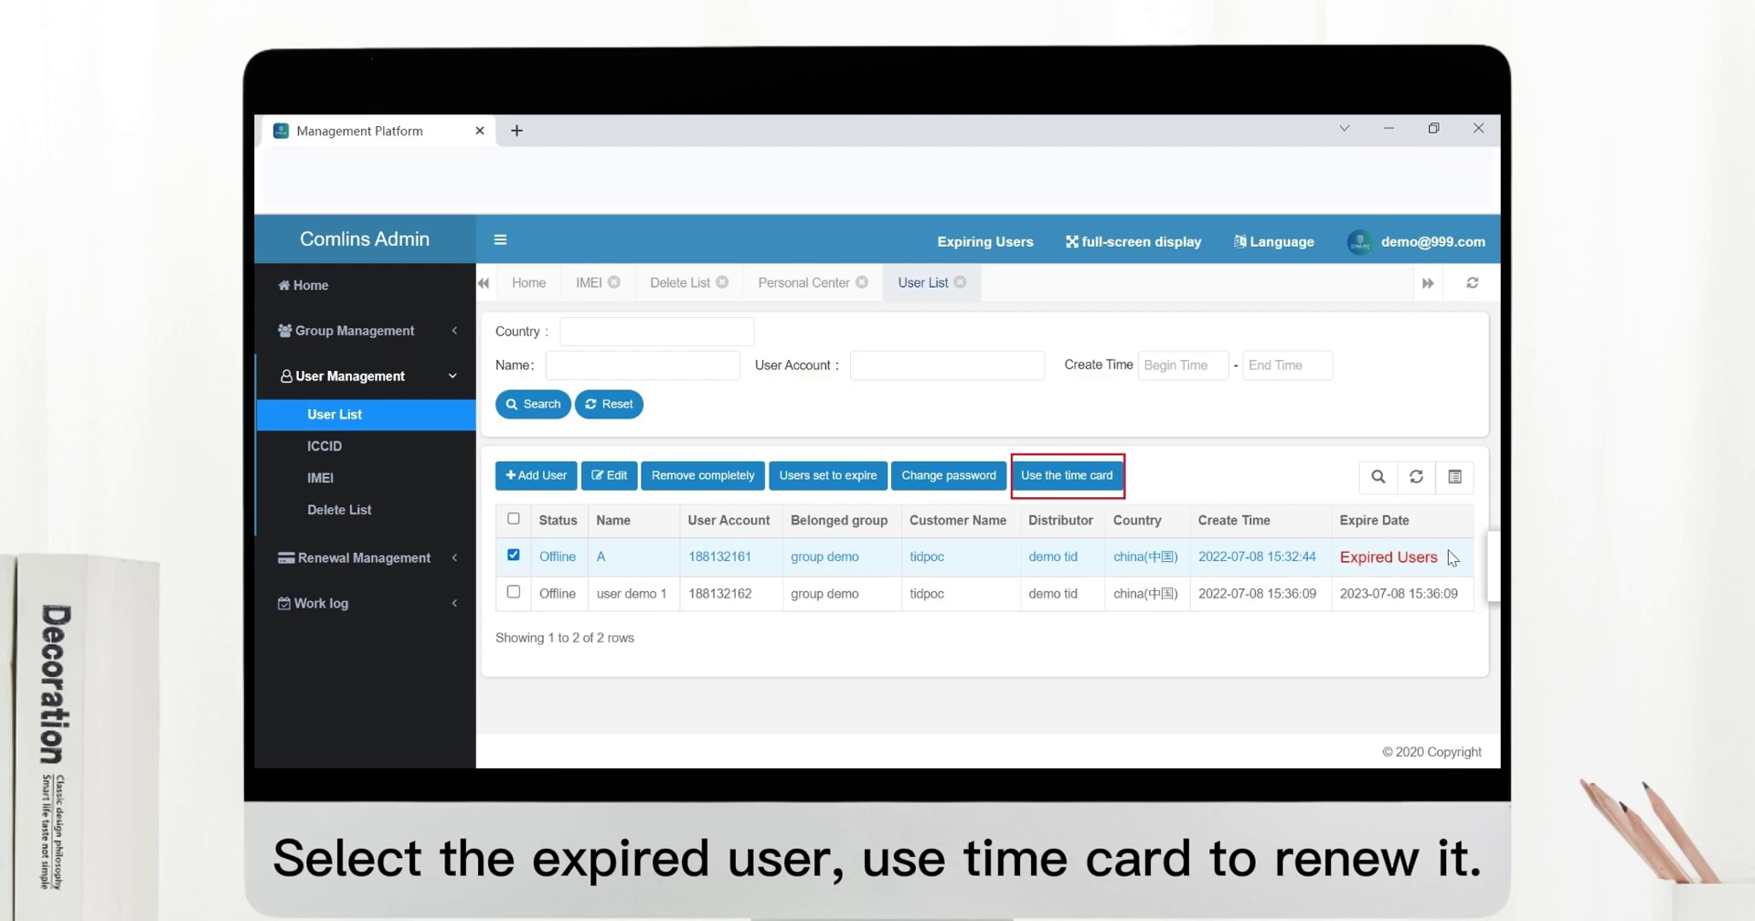
click(1109, 493)
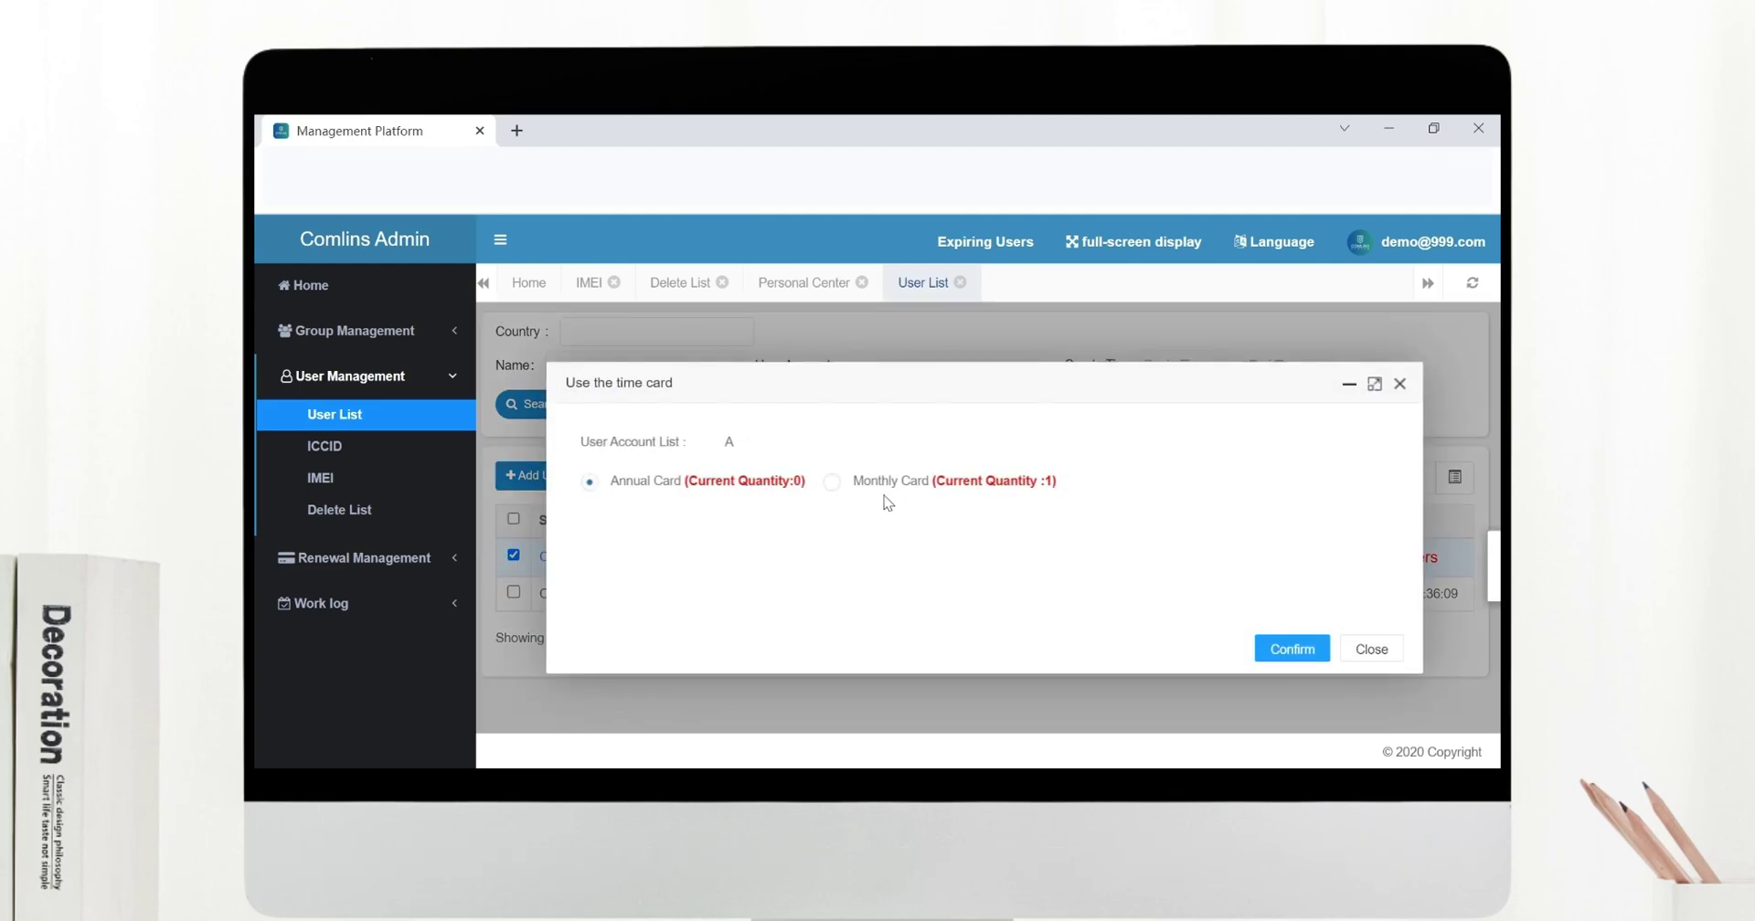
click(832, 482)
click(1291, 649)
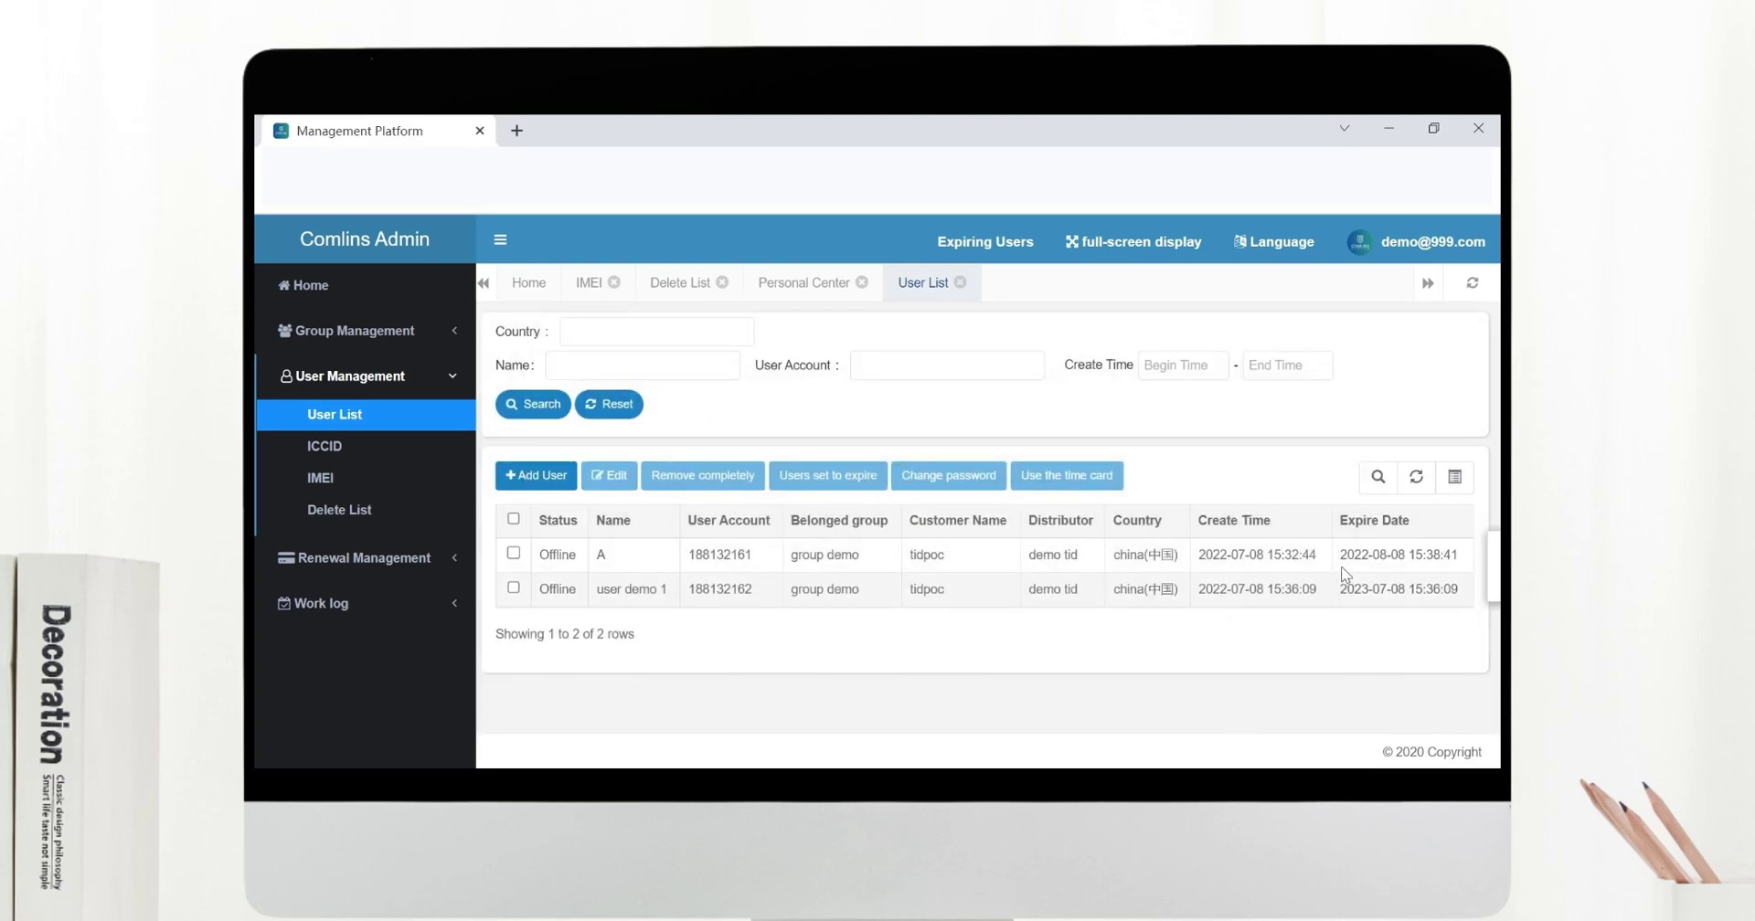
drag(1340, 555, 1460, 554)
click(1375, 677)
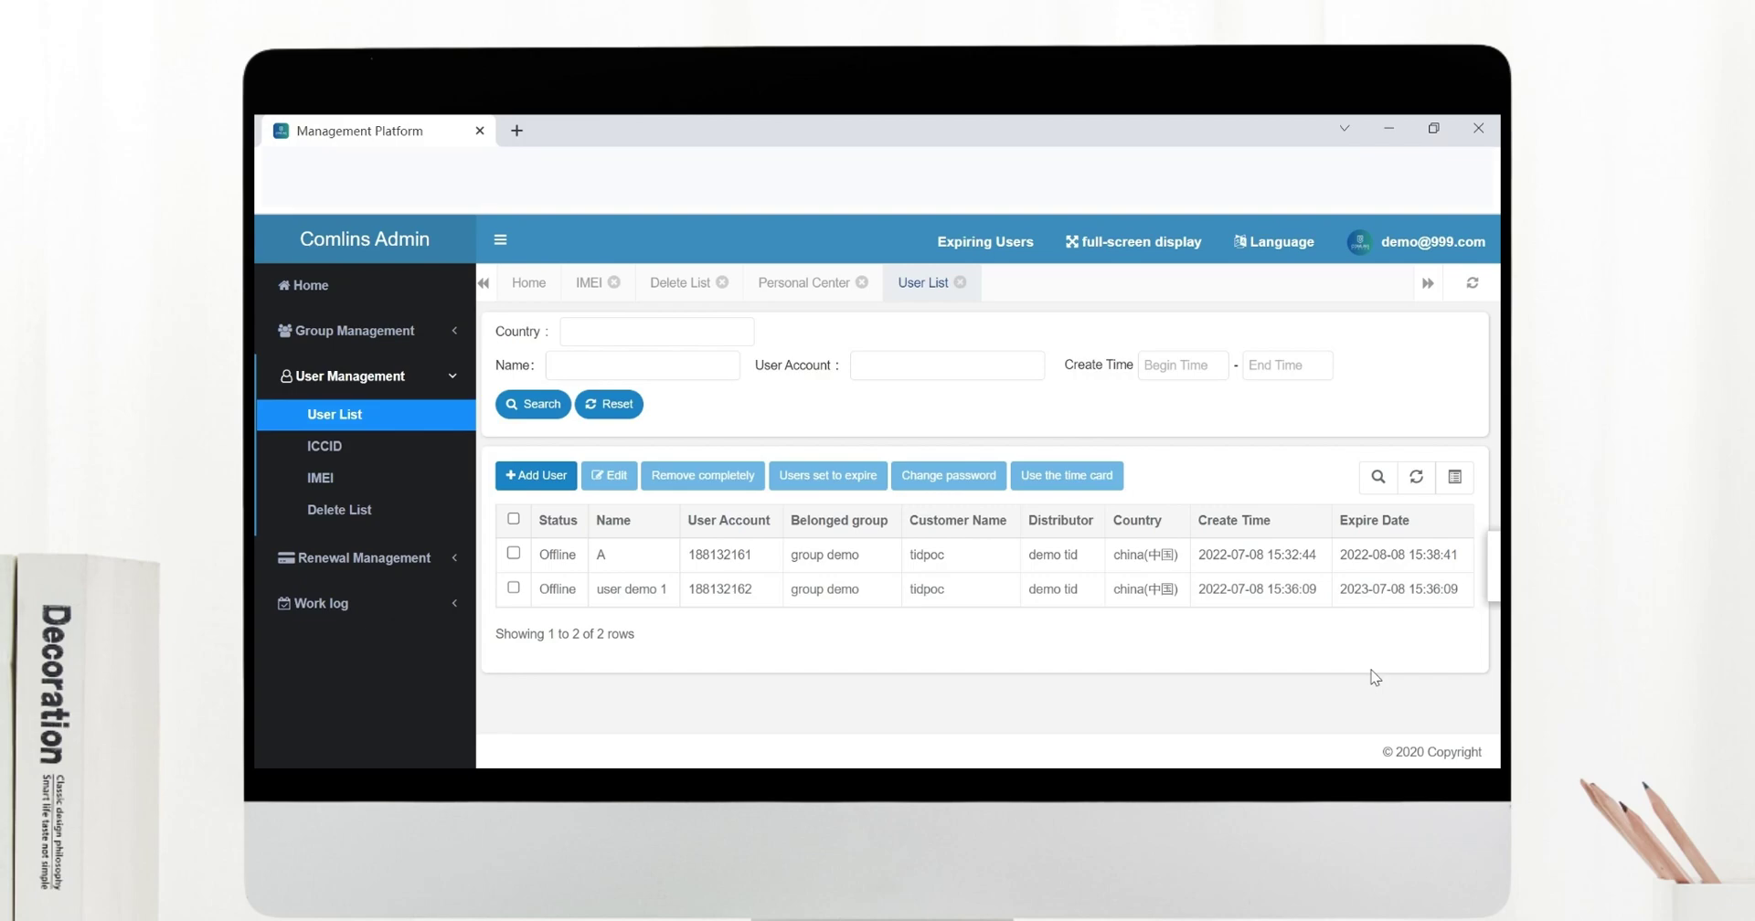